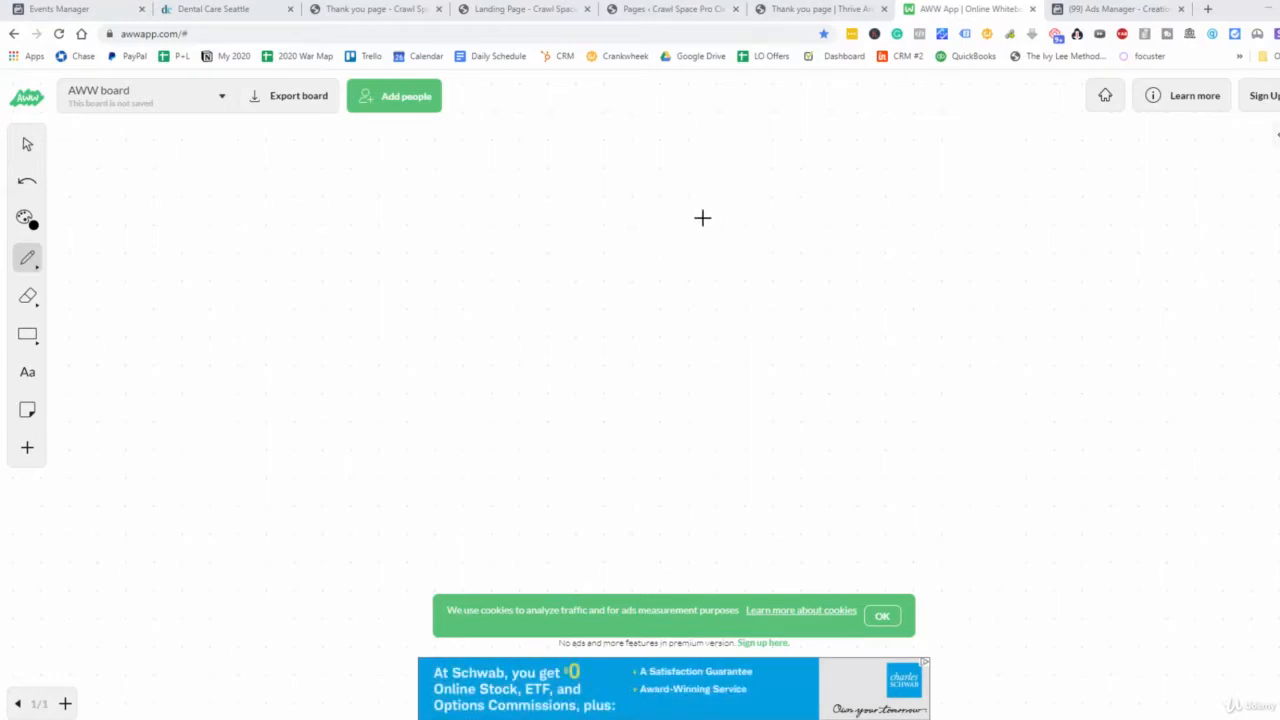
Draw a box labelled "traffic" with an arrow down to "25-55" and another arrow down to "AD"
mouse_move(118, 157)
mouse_down()
mouse_move(125, 234)
mouse_move(263, 254)
mouse_move(180, 154)
mouse_move(121, 158)
mouse_up()
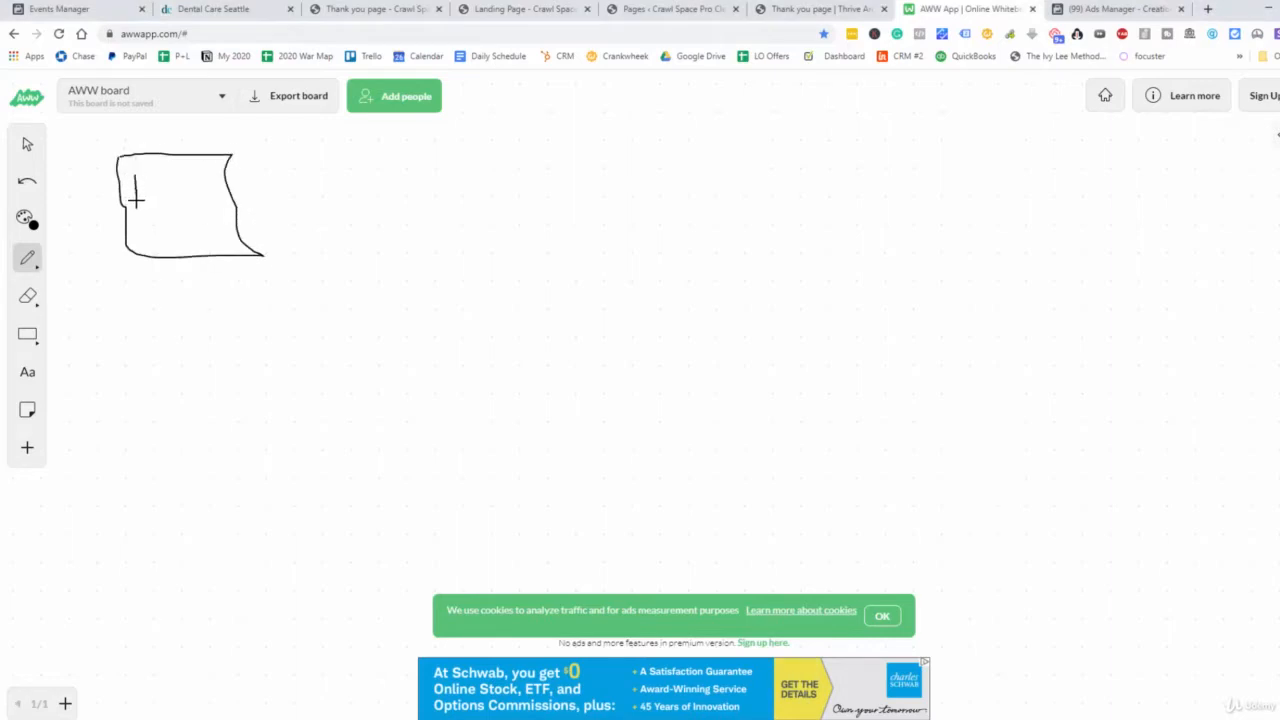
mouse_move(145, 203)
mouse_down()
mouse_move(205, 186)
mouse_move(233, 204)
mouse_up()
drag(183, 258, 202, 346)
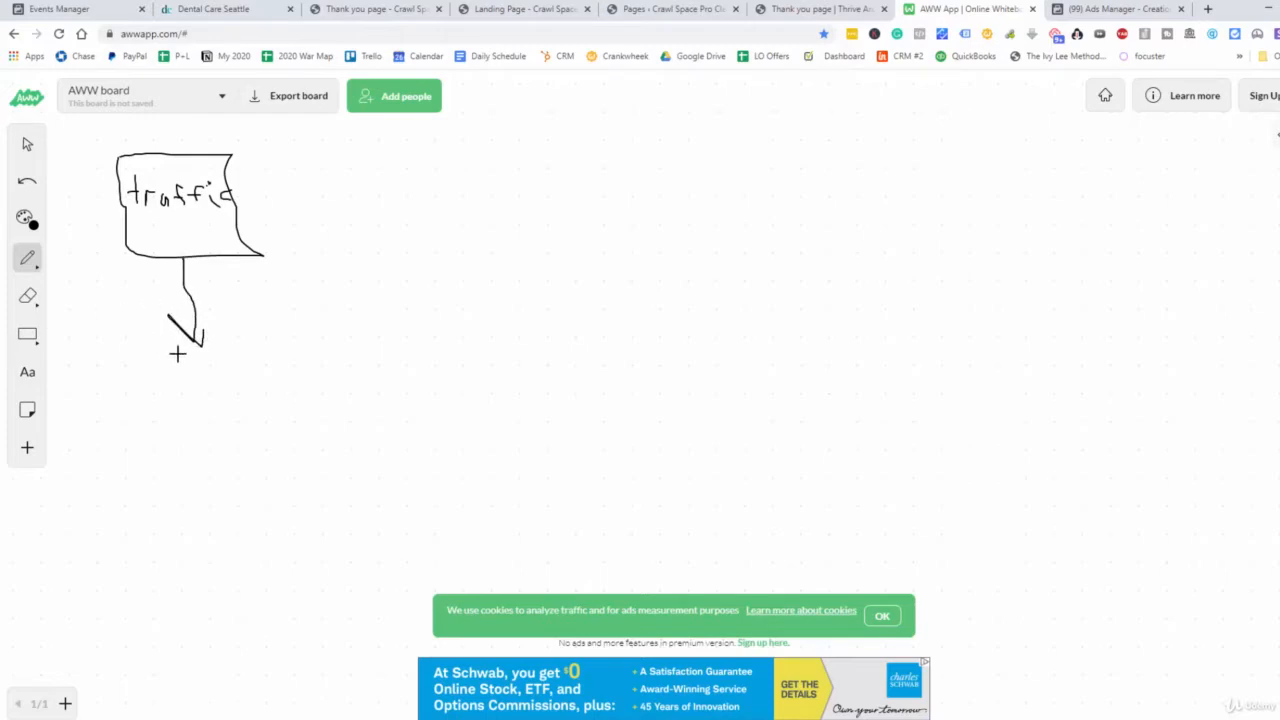
mouse_move(155, 363)
mouse_down()
mouse_move(203, 380)
mouse_move(187, 389)
mouse_move(209, 367)
mouse_move(266, 379)
mouse_move(267, 359)
mouse_up()
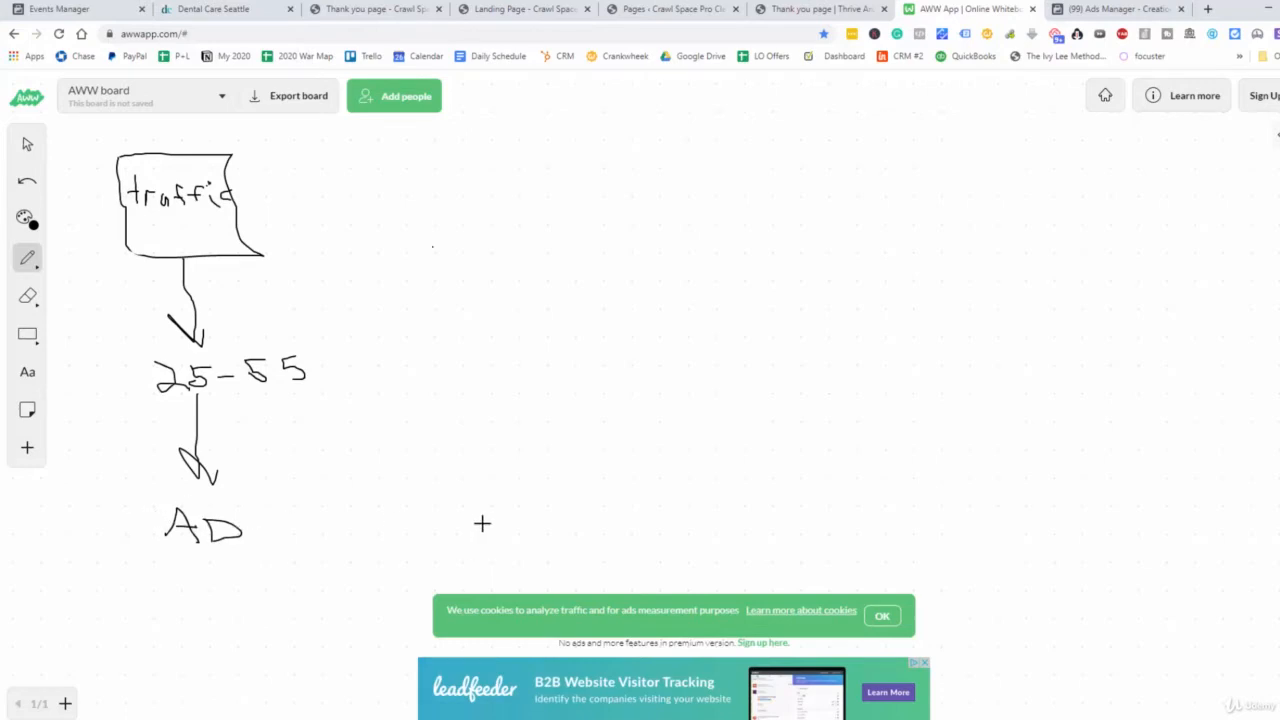
Draw a second box labelled "PPE EN" to the right of the traffic box and circle the first column's "AD"
mouse_move(535, 152)
mouse_down()
mouse_move(563, 238)
mouse_move(689, 238)
mouse_up()
mouse_move(685, 193)
mouse_down()
mouse_move(671, 144)
mouse_move(535, 152)
mouse_move(597, 210)
mouse_move(624, 207)
mouse_move(627, 180)
mouse_move(575, 172)
mouse_up()
mouse_move(590, 166)
mouse_down()
mouse_move(607, 181)
mouse_move(621, 162)
mouse_up()
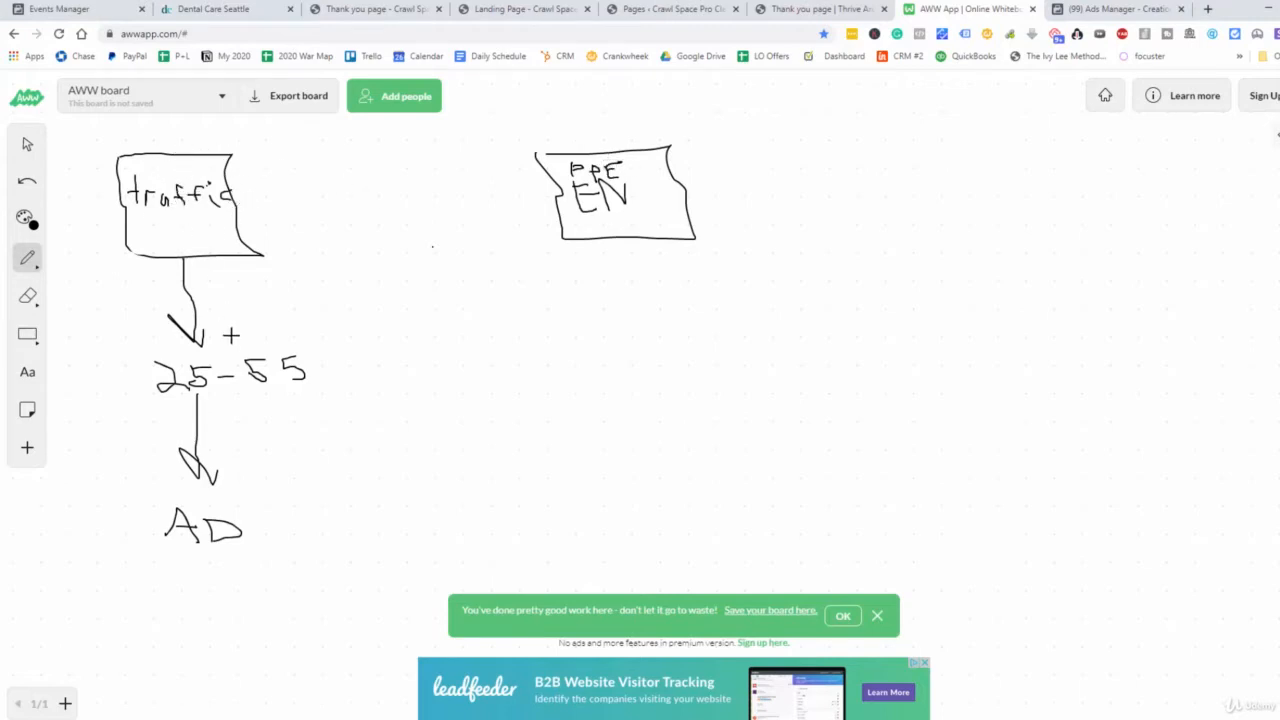
mouse_move(168, 522)
mouse_down()
mouse_move(220, 549)
mouse_move(245, 532)
mouse_move(185, 502)
mouse_up()
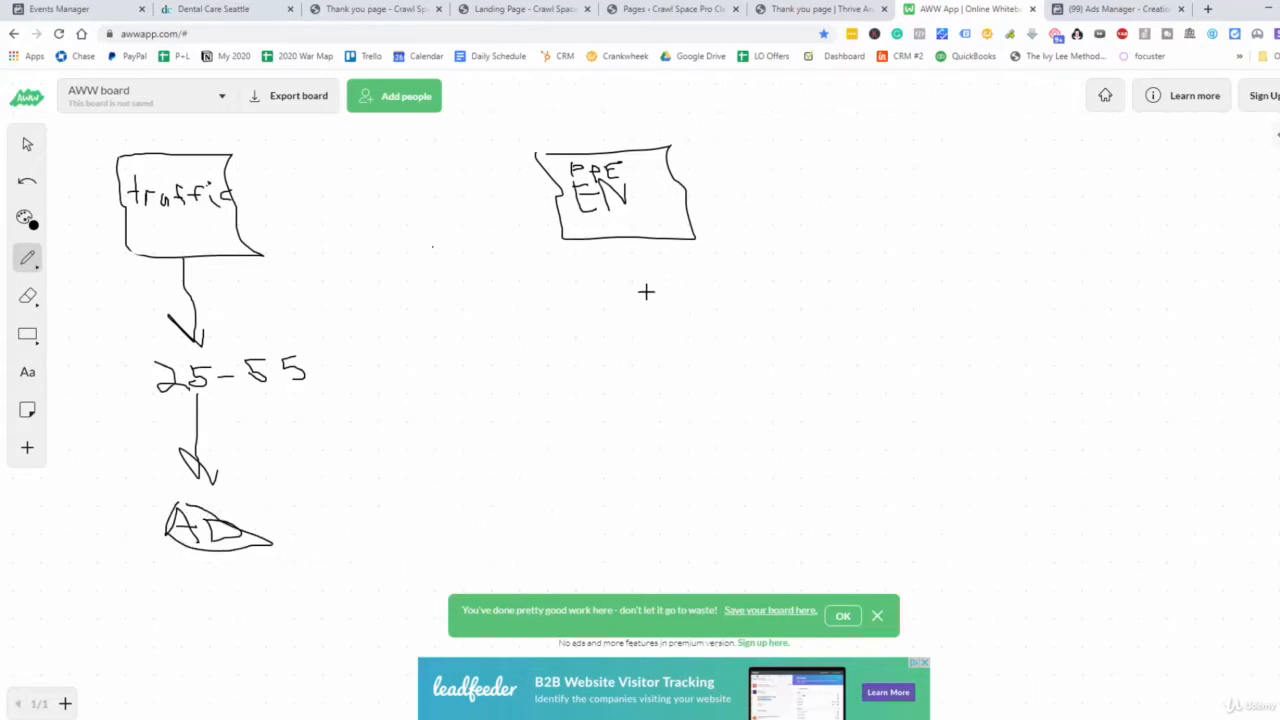
Extend the "PPE EN" box with an arrow down to "25-55" and another arrow down to a circled "AD"
mouse_move(620, 243)
mouse_down()
mouse_move(594, 306)
mouse_move(627, 313)
mouse_move(601, 355)
mouse_move(611, 347)
mouse_move(621, 361)
mouse_move(638, 340)
mouse_move(673, 368)
mouse_move(697, 342)
mouse_move(718, 368)
mouse_up()
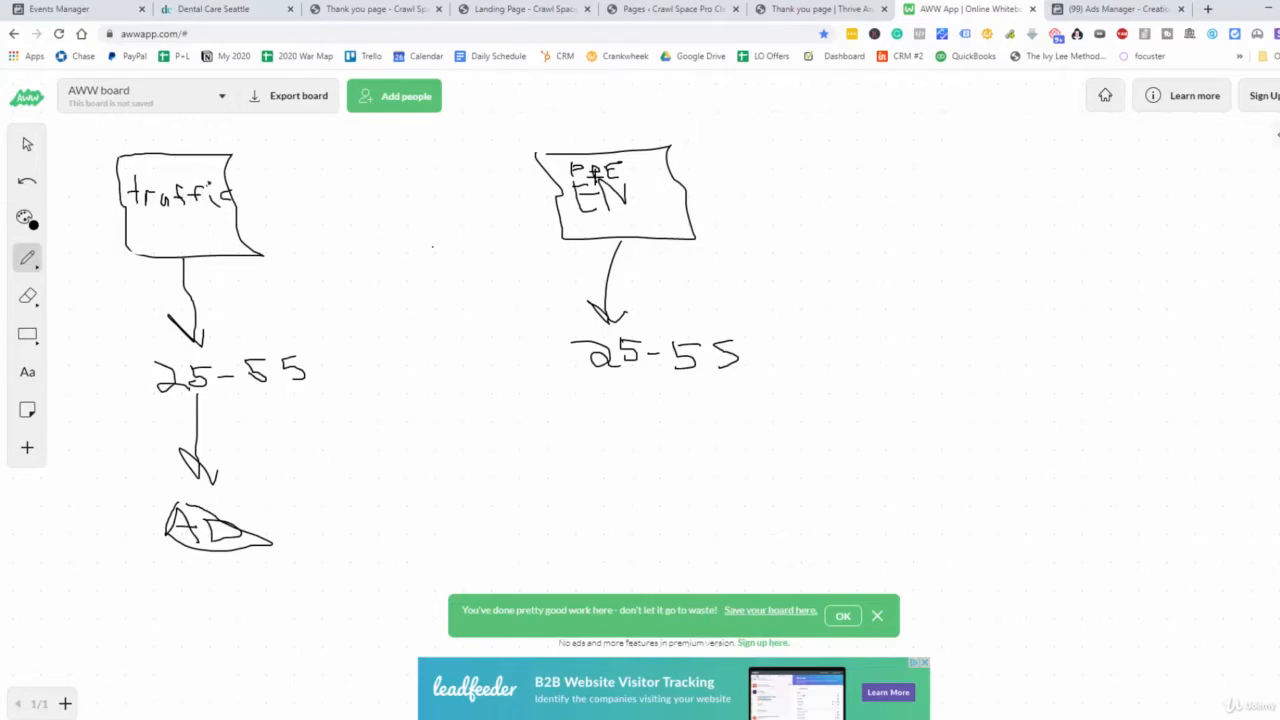
mouse_move(628, 376)
mouse_down()
mouse_move(626, 503)
mouse_move(646, 489)
mouse_up()
mouse_move(543, 494)
mouse_down()
mouse_move(649, 517)
mouse_move(660, 505)
mouse_up()
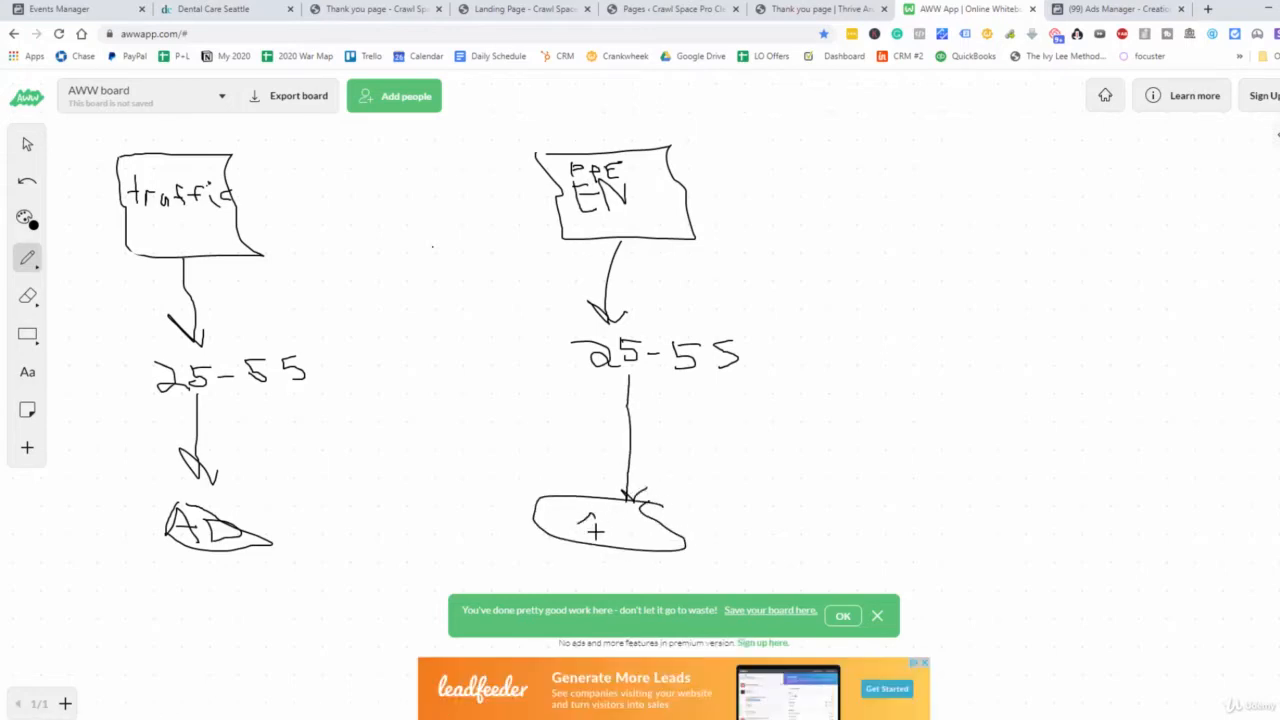
drag(580, 535, 610, 526)
Draw an arrow from the traffic column's "AD" to the "PPE EN" box and enclose both "AD" labels in larger ovals
mouse_move(241, 524)
mouse_down()
mouse_move(334, 457)
mouse_move(430, 327)
mouse_up()
drag(500, 260, 545, 222)
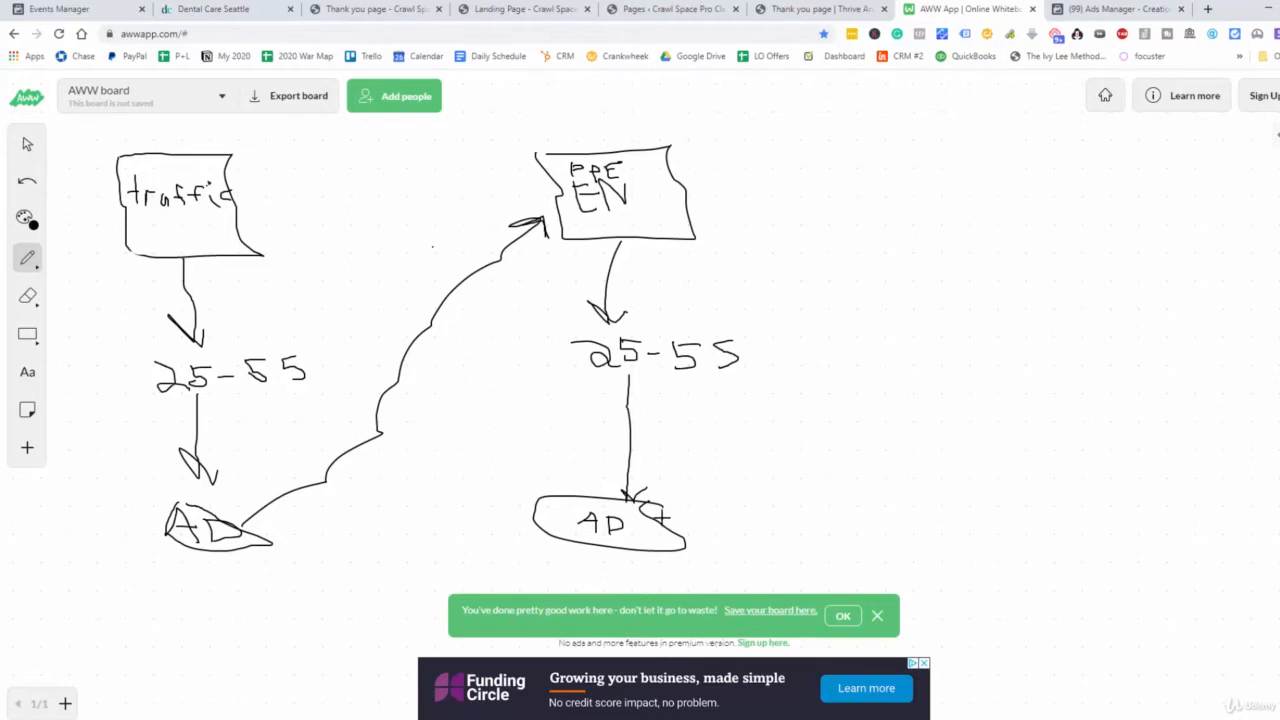
mouse_move(748, 499)
mouse_down()
mouse_move(591, 487)
mouse_move(509, 503)
mouse_move(503, 545)
mouse_move(651, 566)
mouse_move(766, 531)
mouse_move(737, 495)
mouse_up()
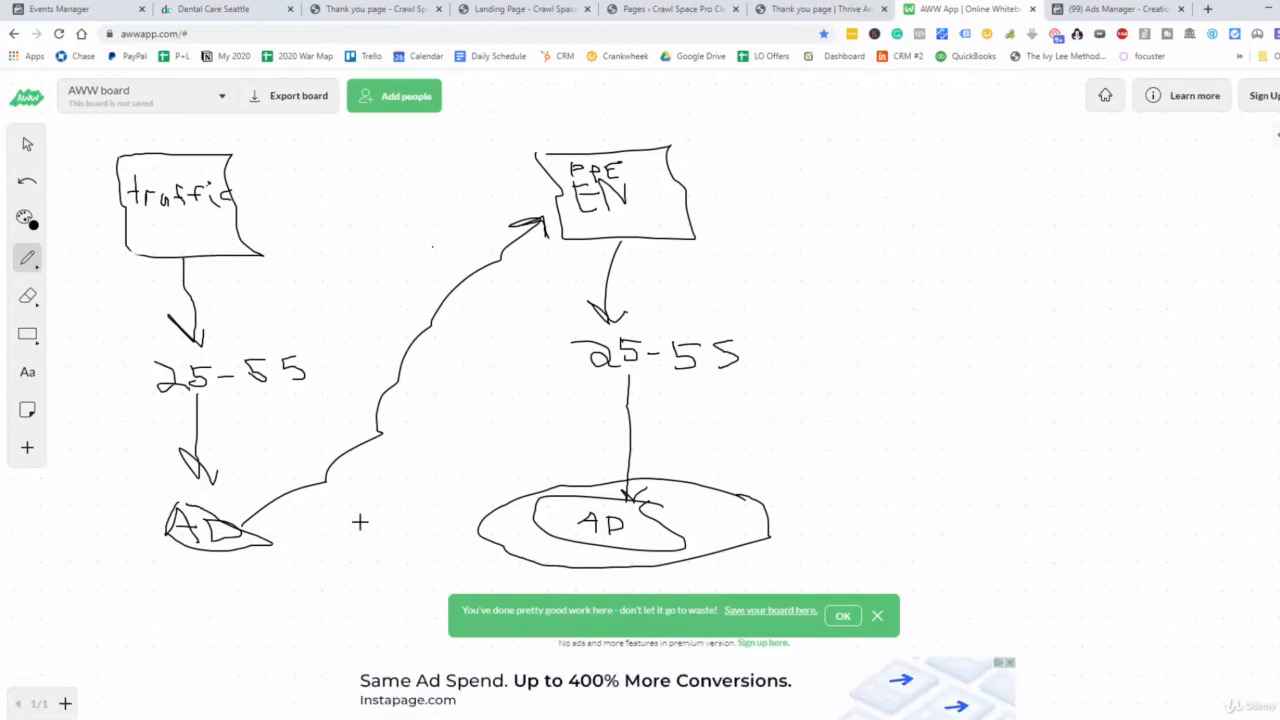
drag(184, 497, 105, 520)
mouse_move(156, 576)
mouse_down()
mouse_move(280, 571)
mouse_move(243, 494)
mouse_move(206, 497)
mouse_up()
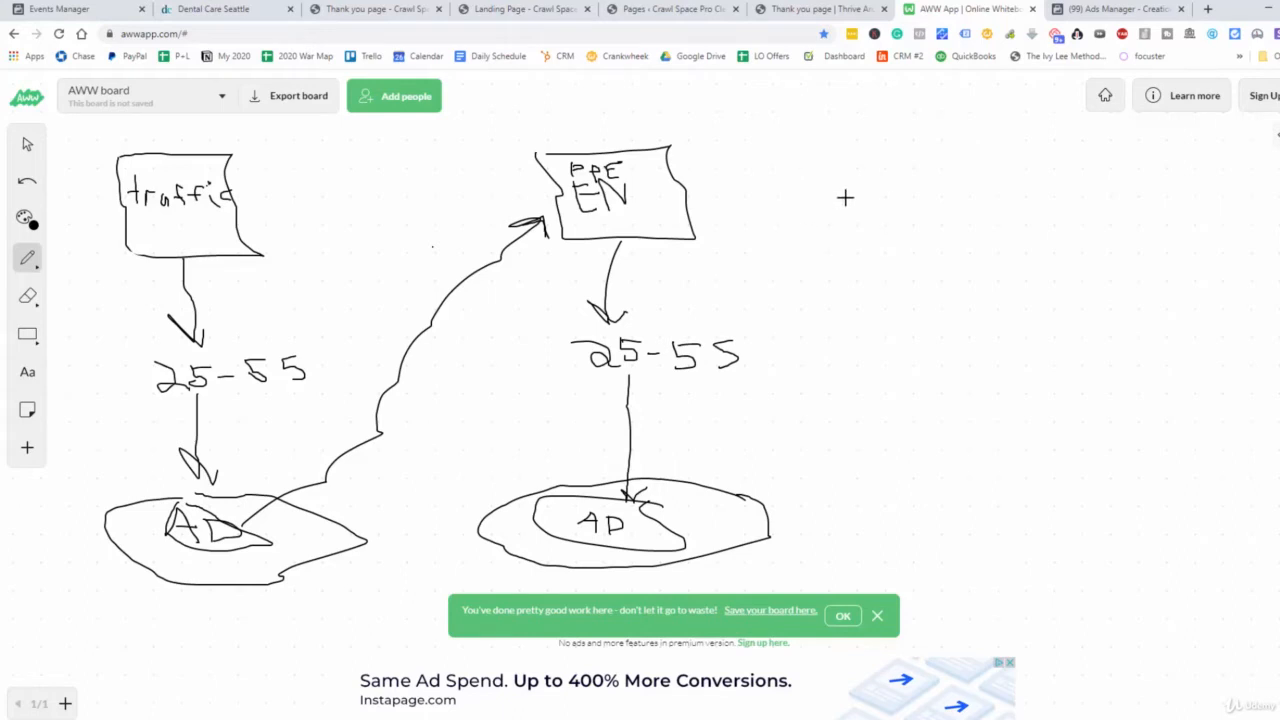
Switch to Facebook Ads Manager and create a campaign with the Traffic objective named "Dental Implant"
click(1082, 14)
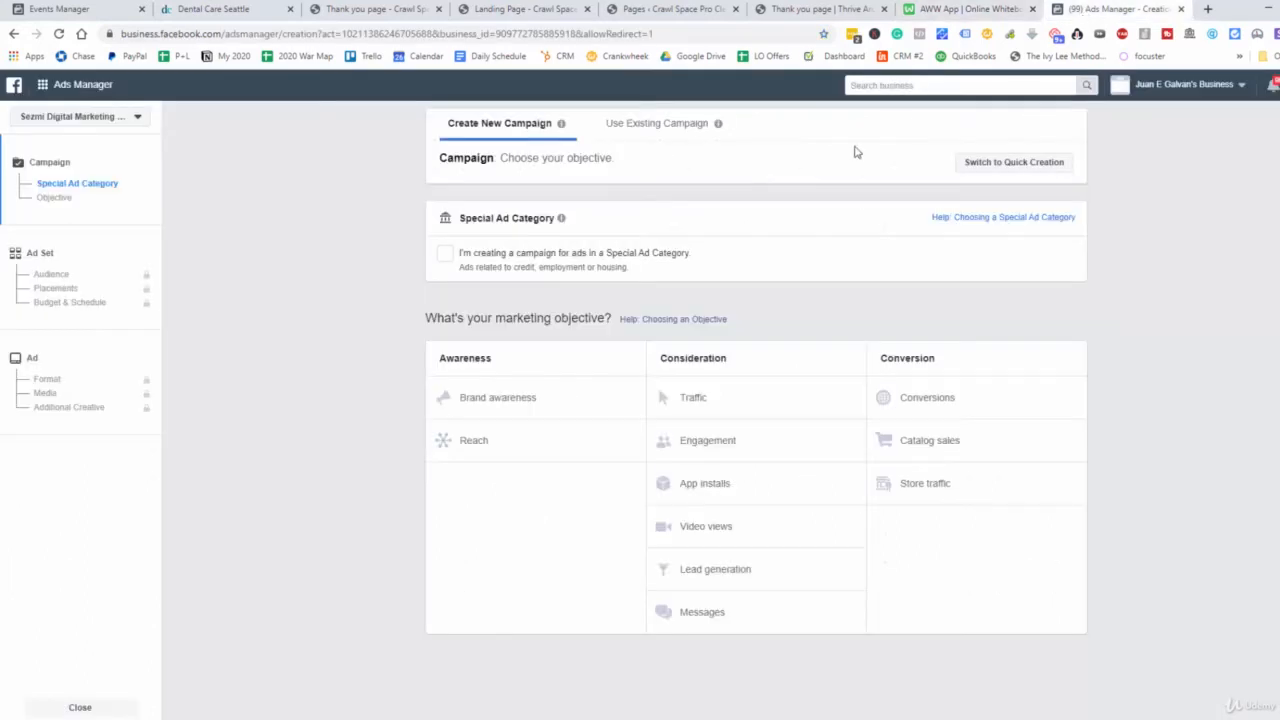
click(766, 420)
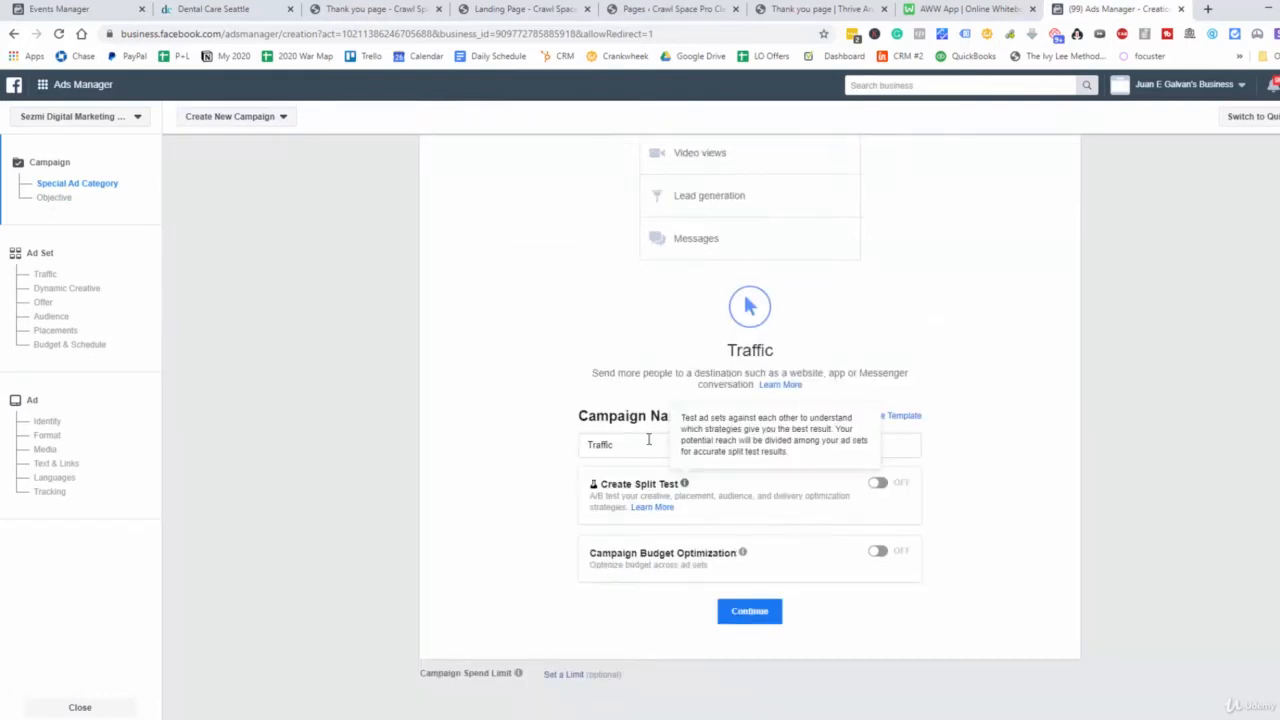
text(Dental Implant)
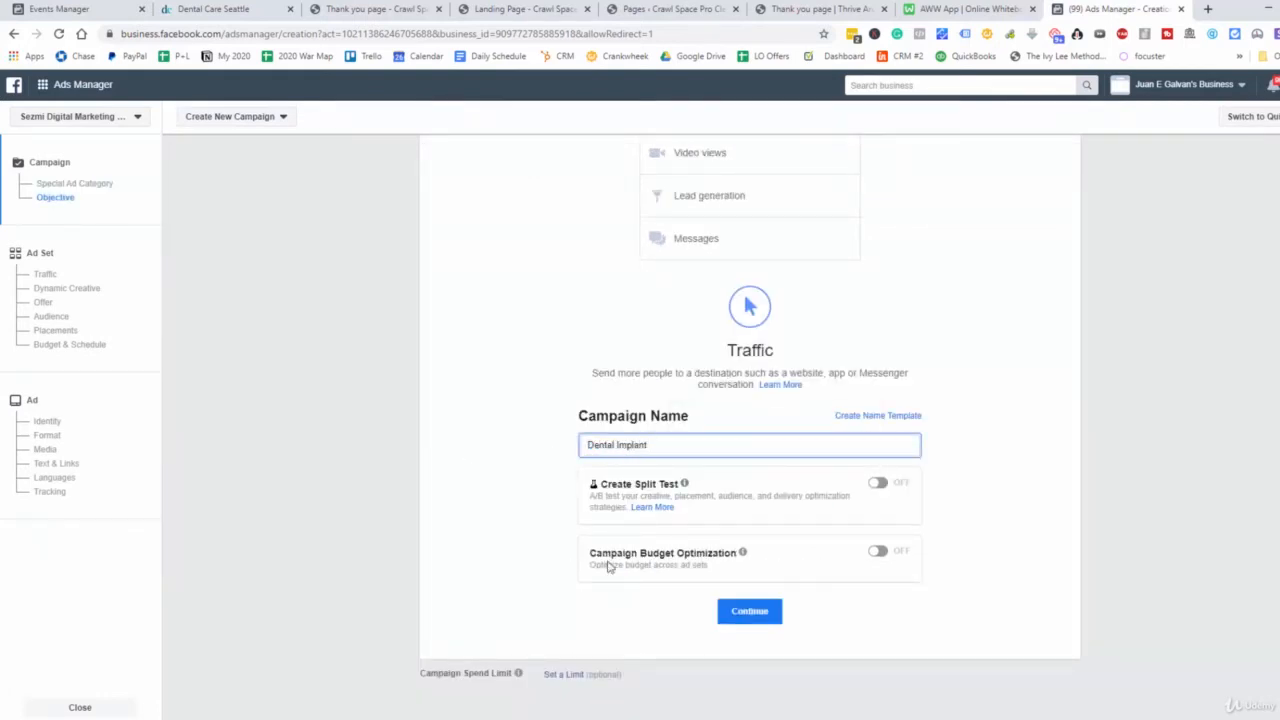
click(768, 614)
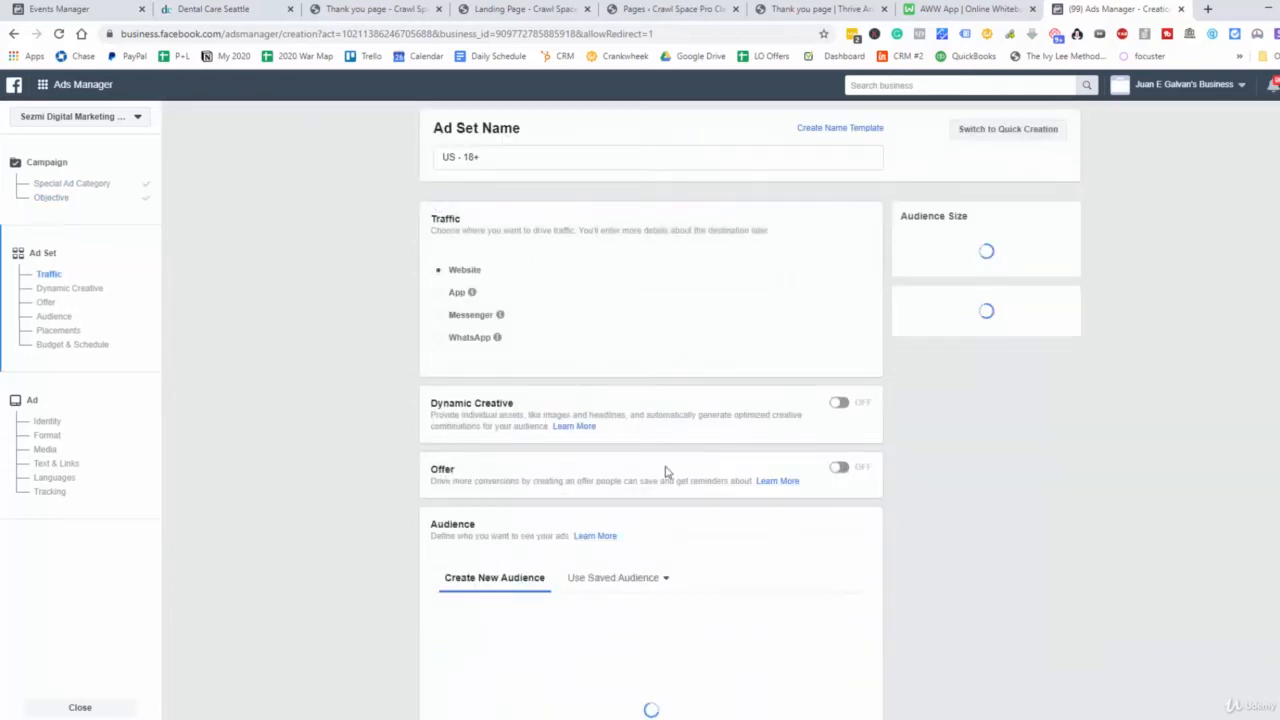
Name the ad set "Dental Implant Offer"
triple_click(463, 157)
text(Dental Implant Offer)
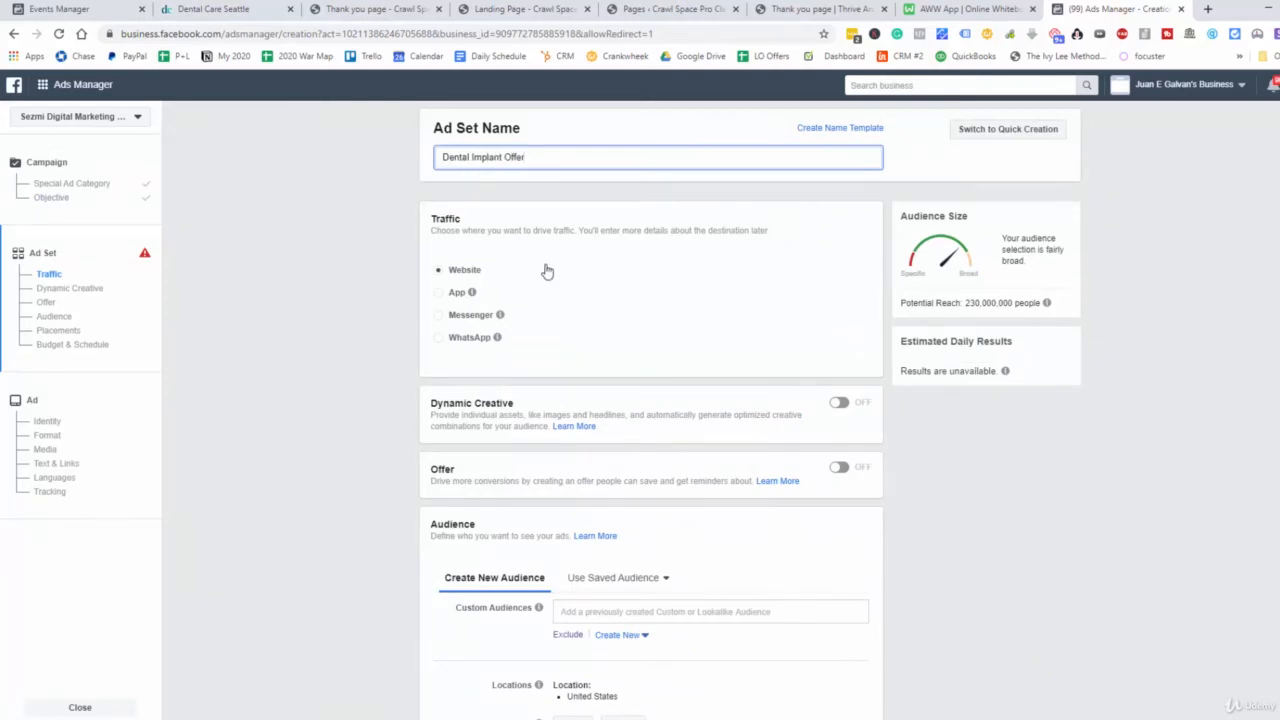
scroll(546, 271, down, 2)
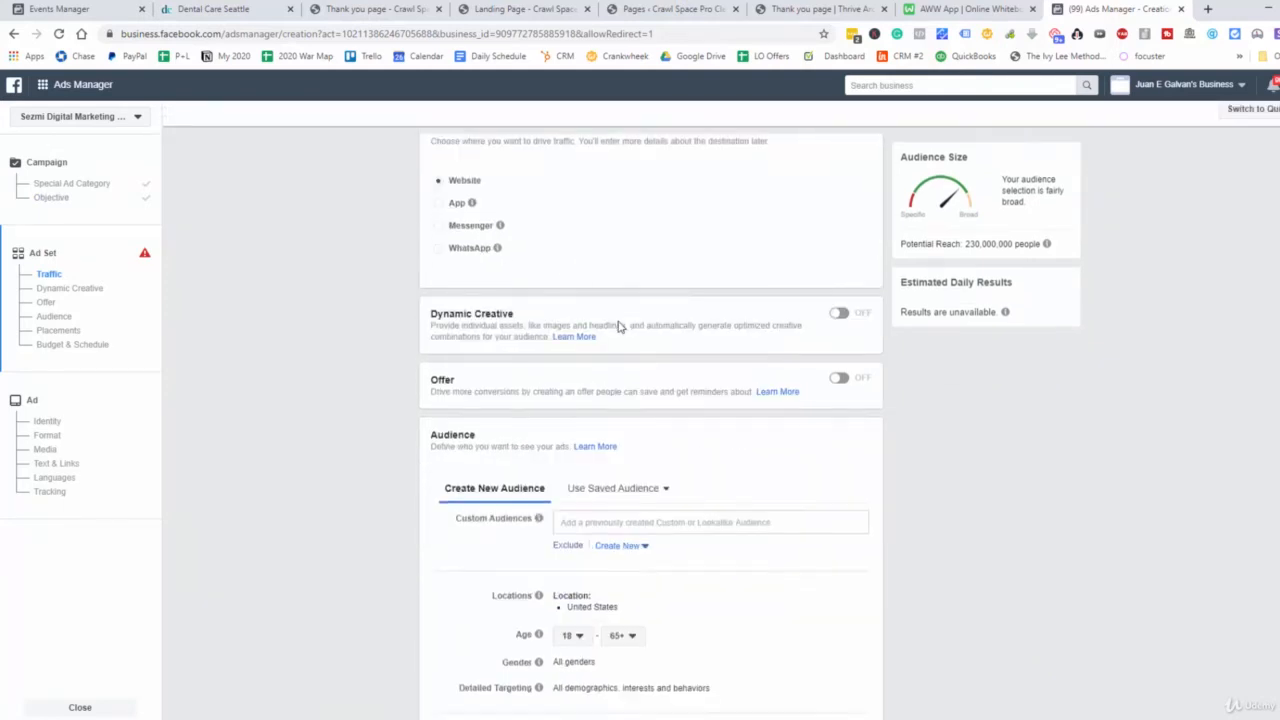
Replace the United States audience location with the clinic's street address copied from the Dental Care Seattle website
click(229, 13)
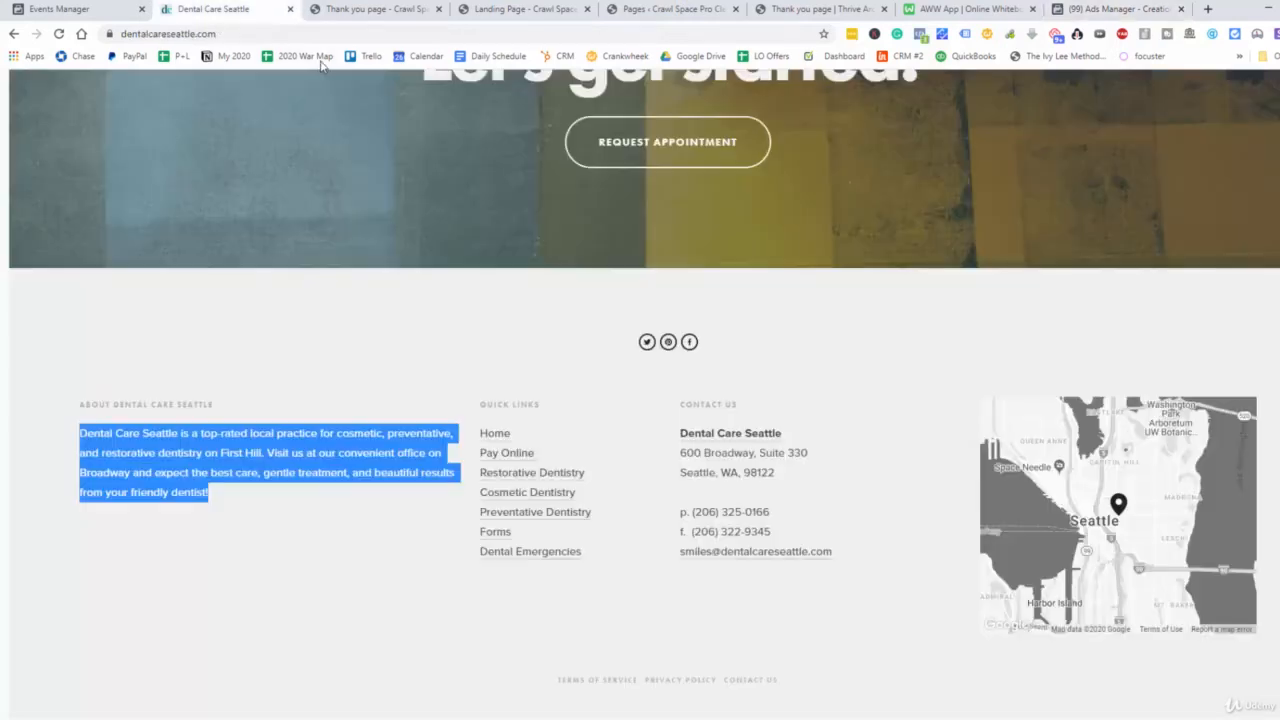
drag(775, 474, 681, 453)
key(ctrl+c)
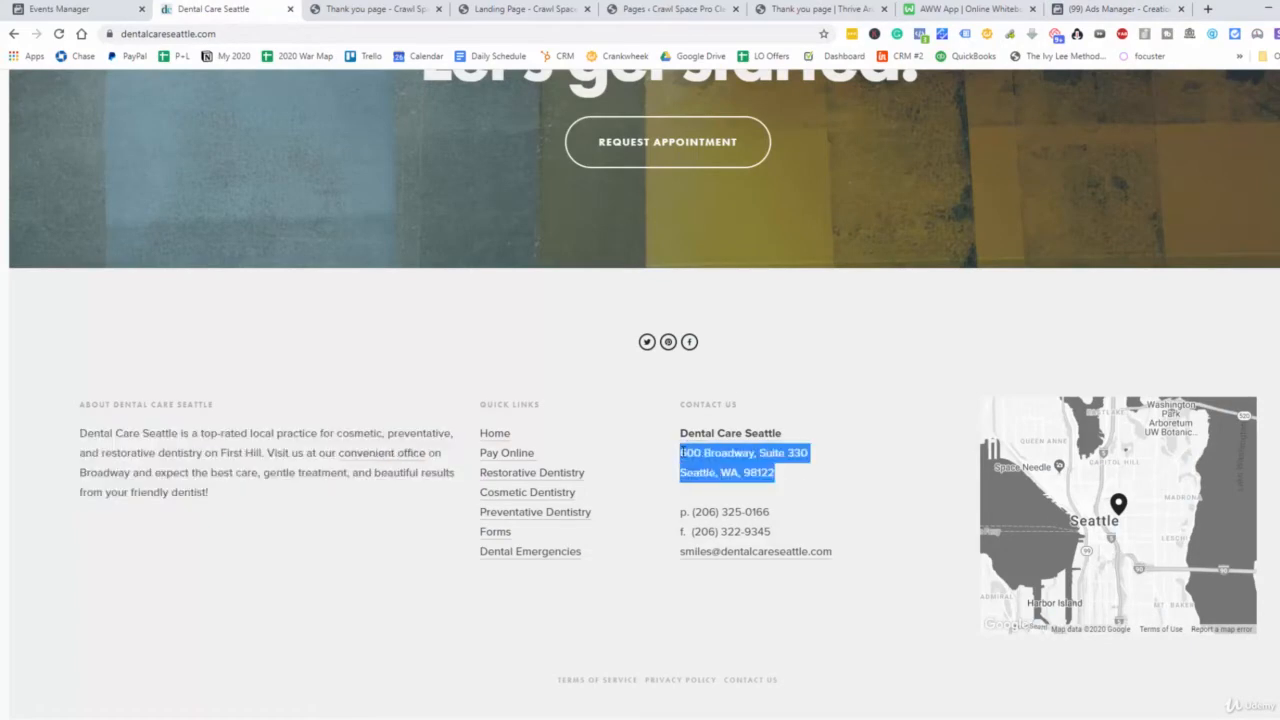
right_click(700, 455)
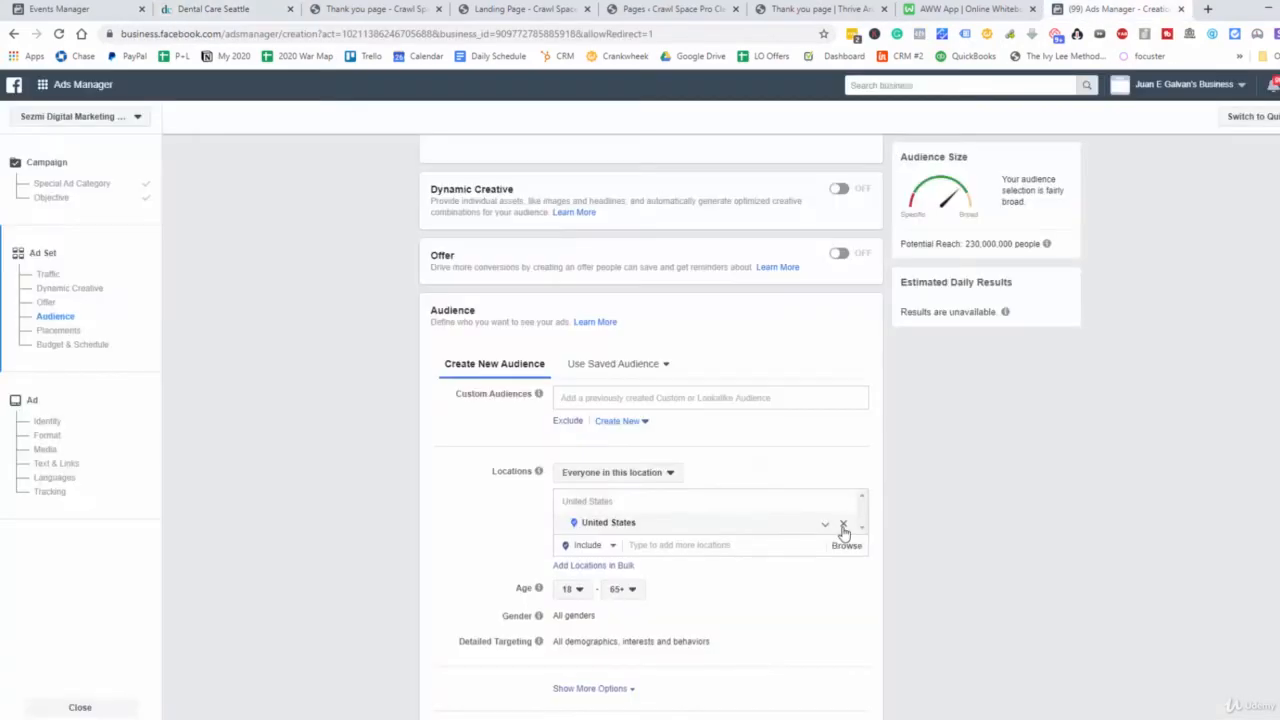
click(843, 527)
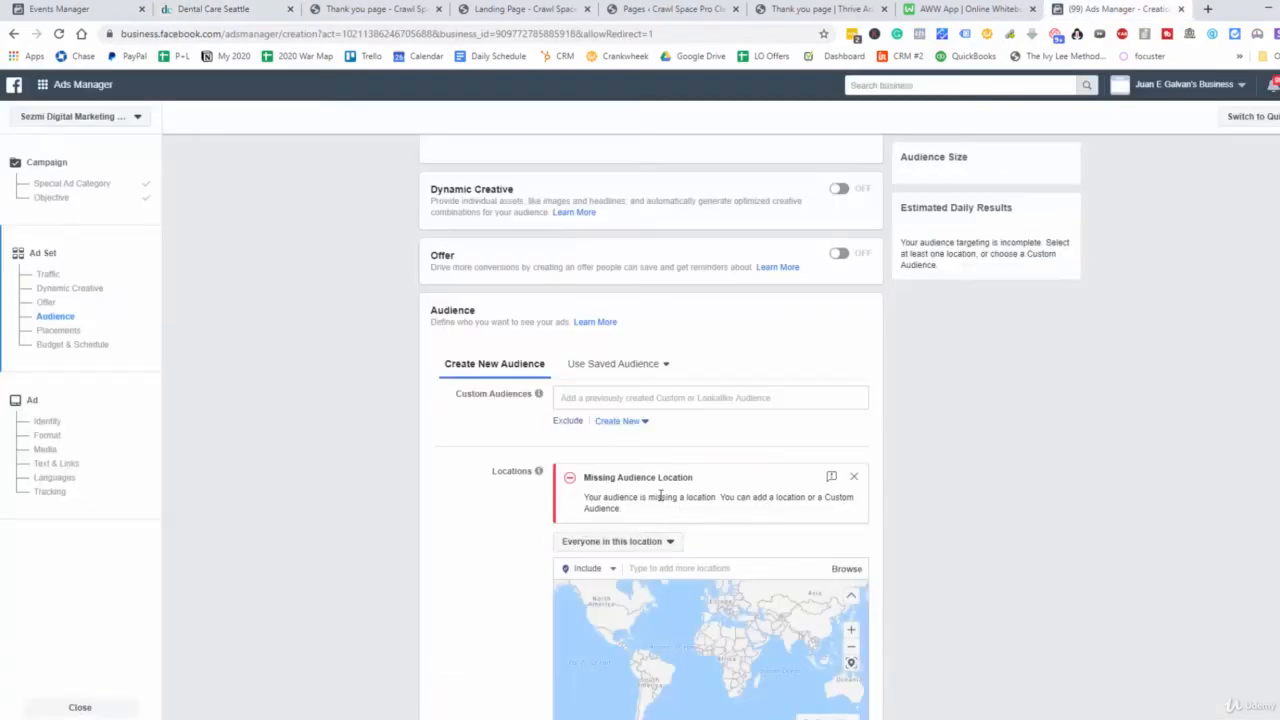
click(720, 568)
key(ctrl+v)
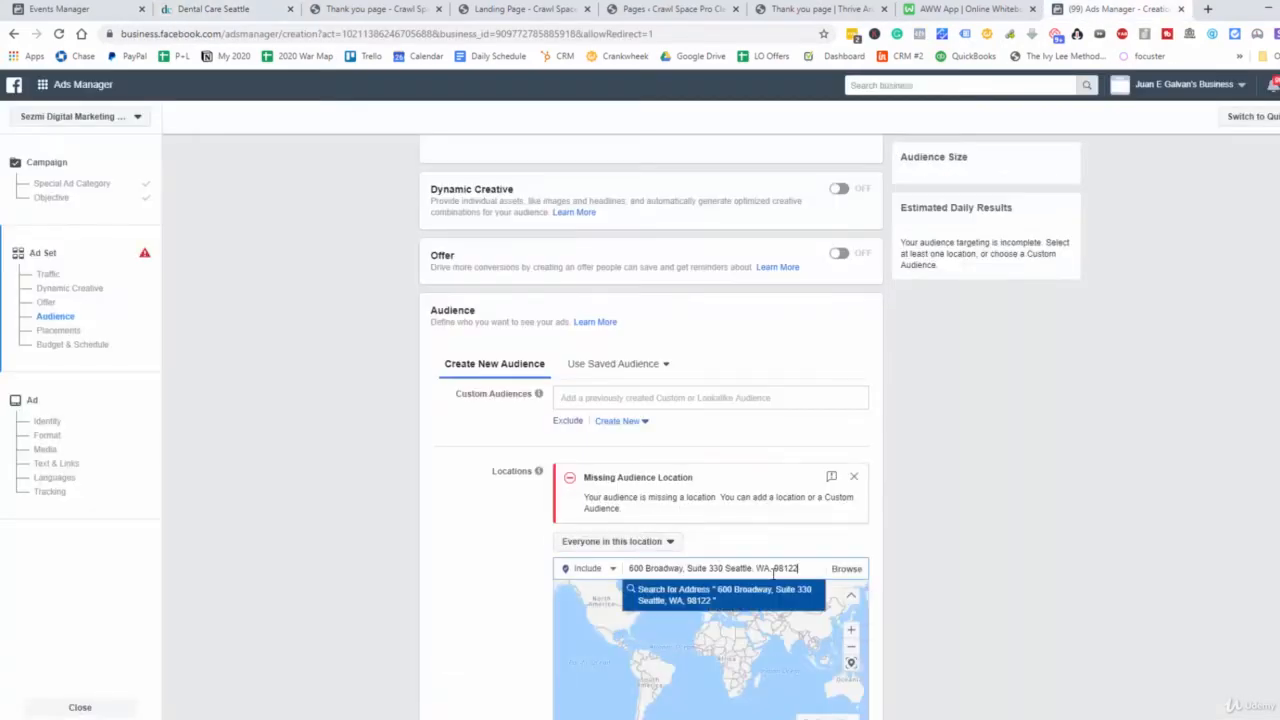
click(712, 526)
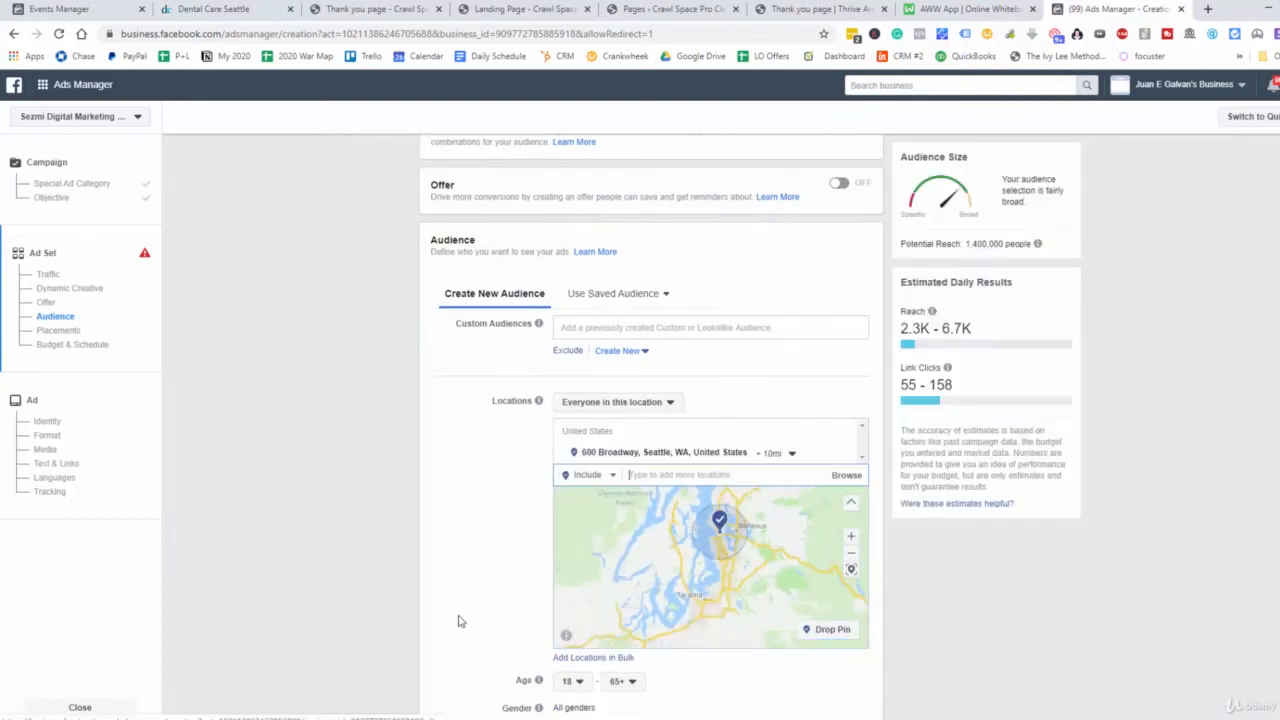
Set the audience age range to 25–55 and continue from the ad set to the ad setup
scroll(565, 588, down, 2)
click(570, 470)
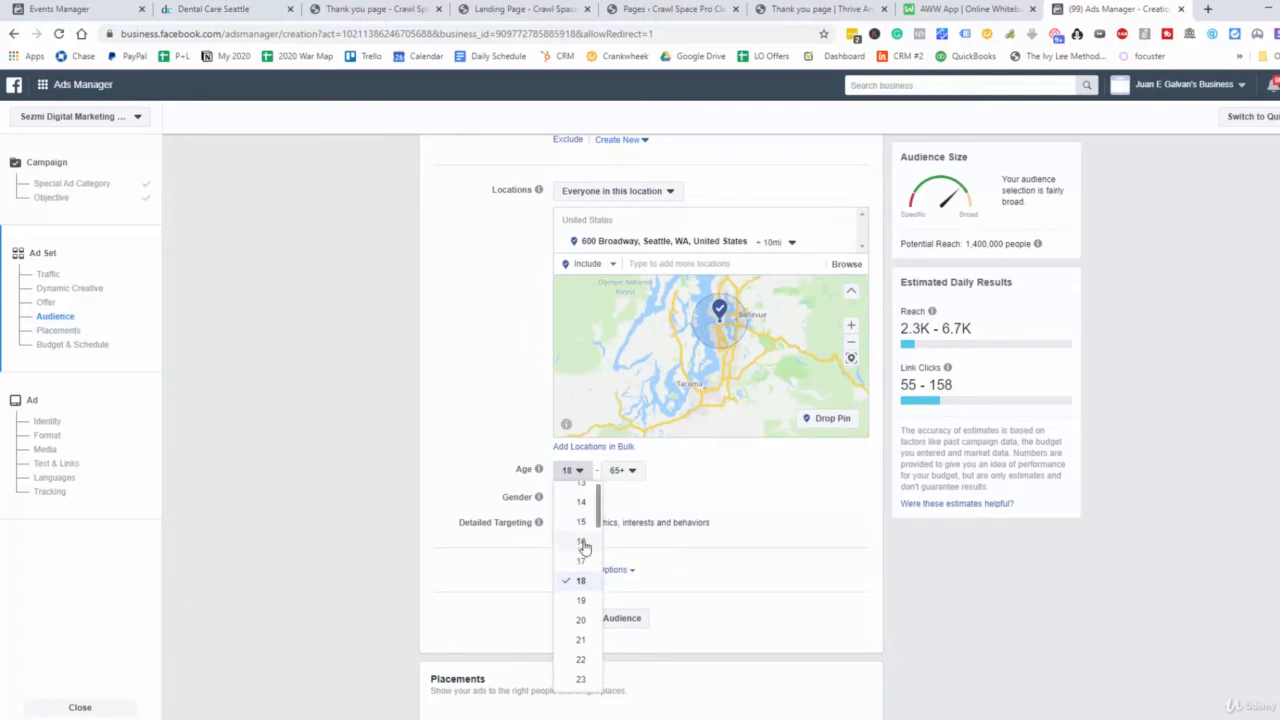
scroll(585, 600, down, 2)
click(578, 516)
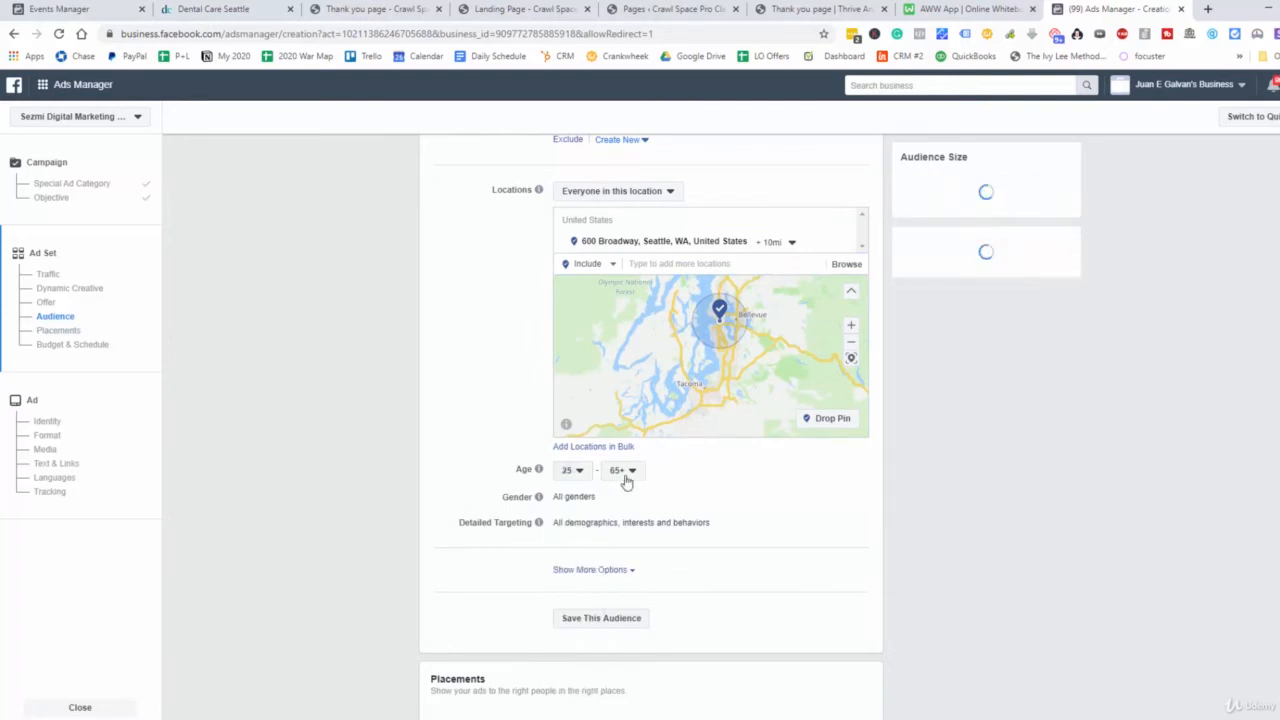
click(624, 470)
click(625, 489)
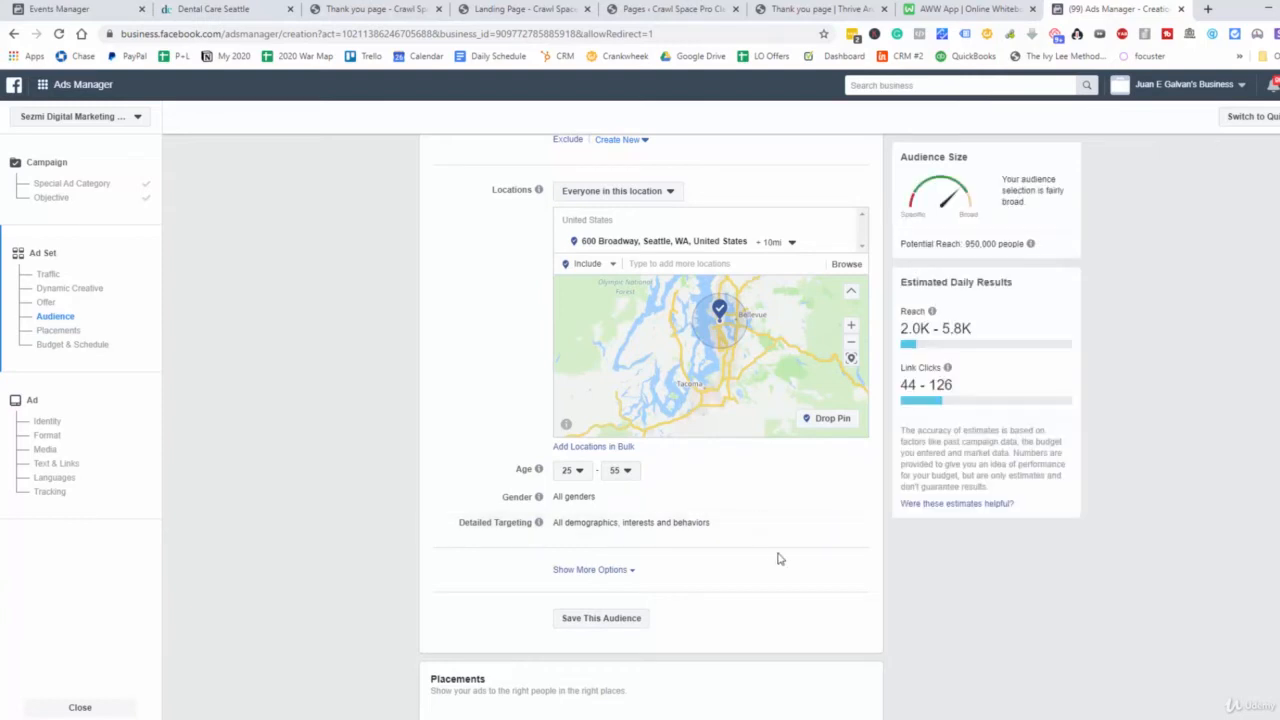
scroll(777, 557, down, 7)
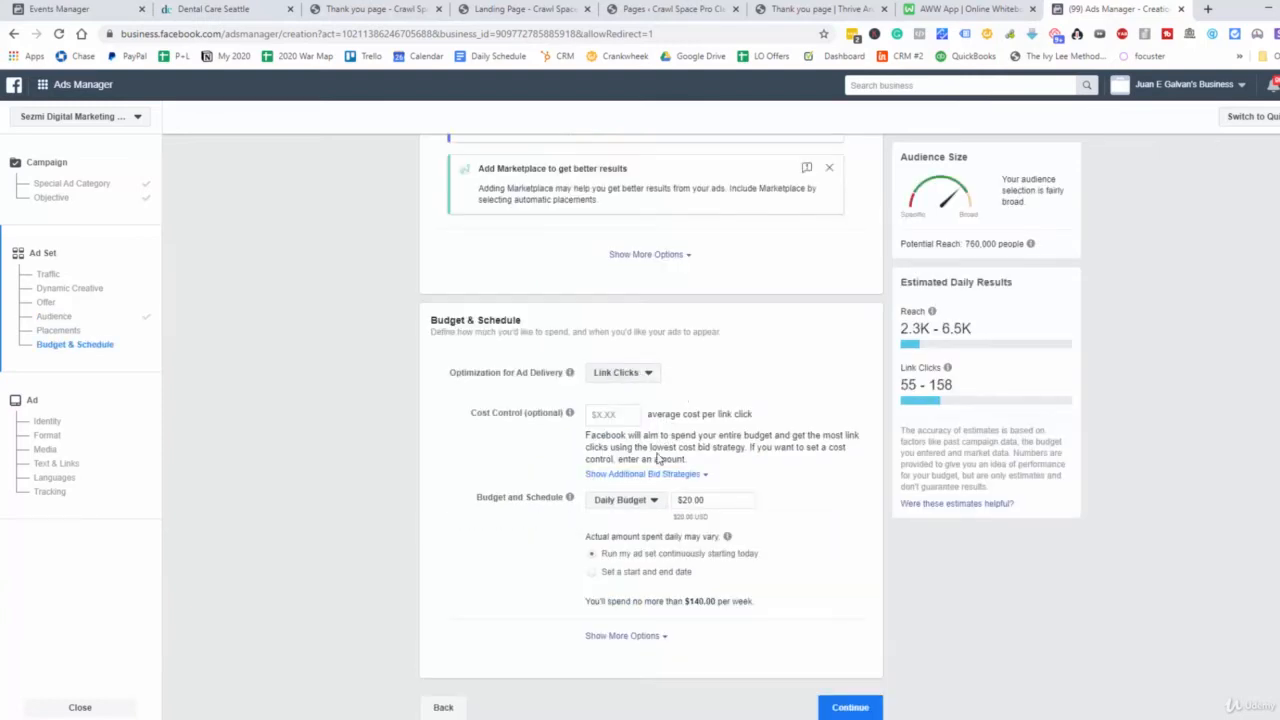
click(851, 708)
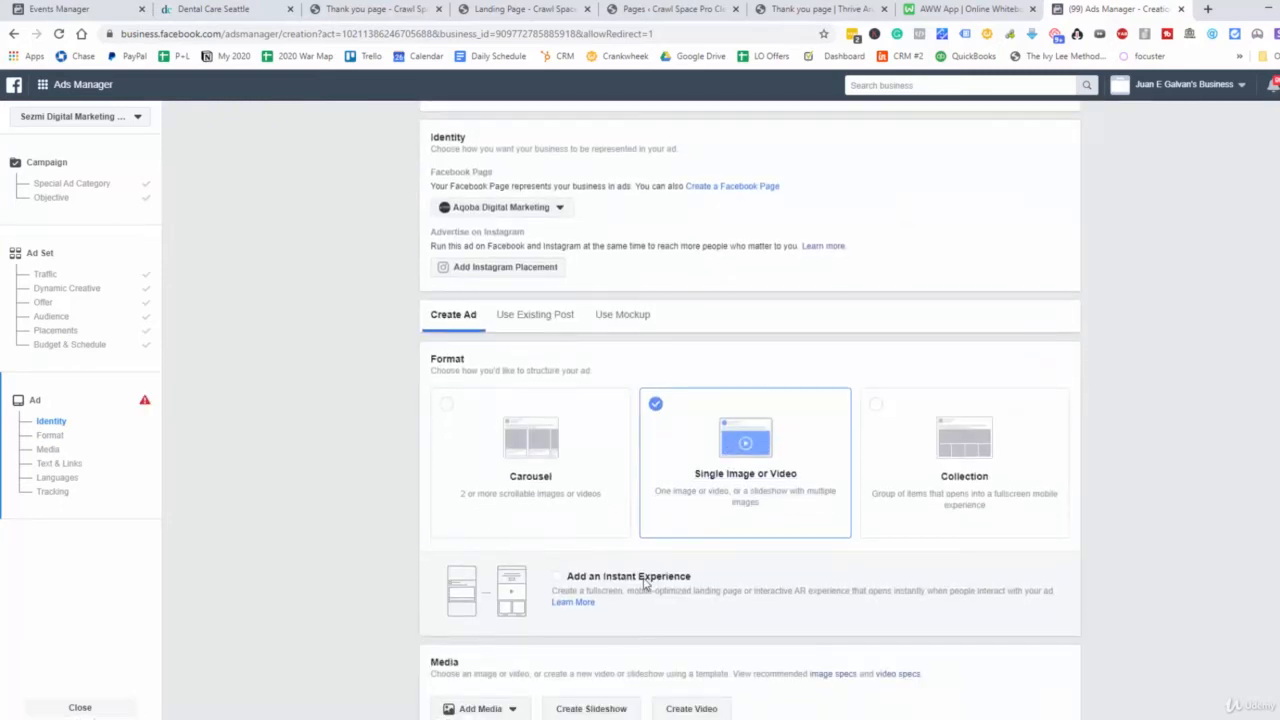
scroll(655, 582, down, 2)
scroll(672, 576, down, 5)
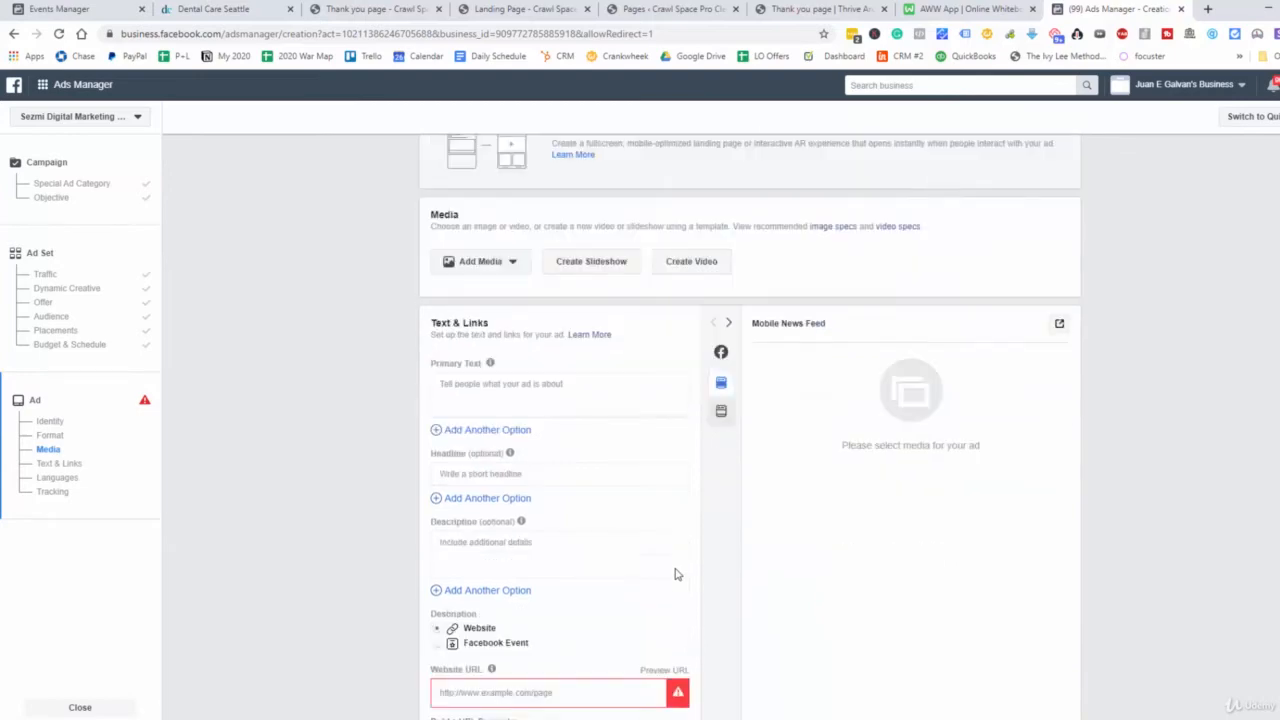
scroll(537, 567, up, 5)
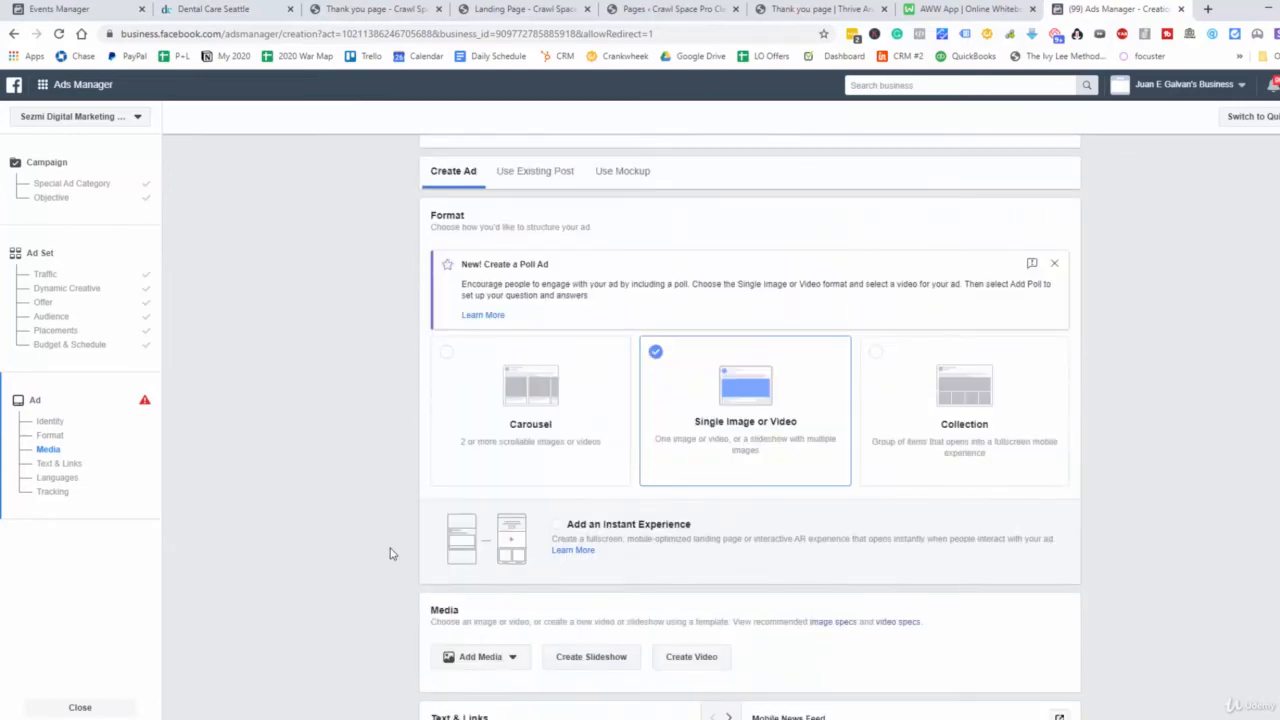
scroll(653, 628, down, 5)
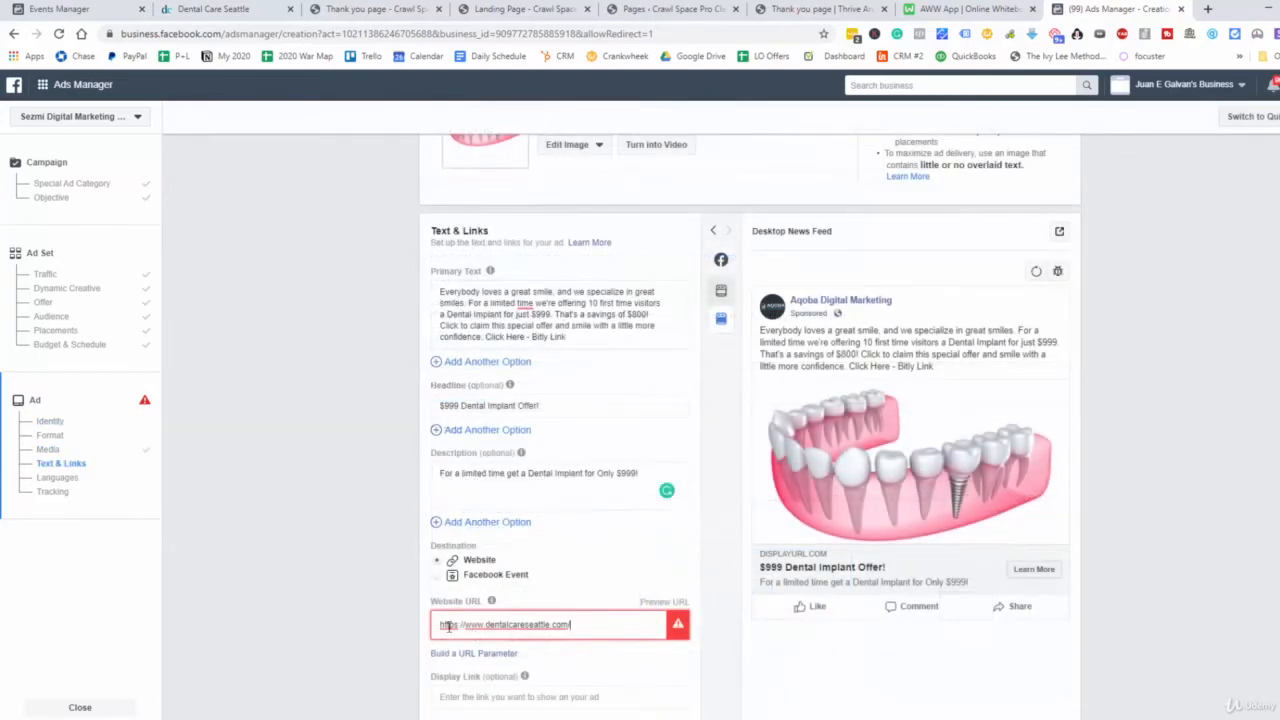
scroll(604, 519, down, 5)
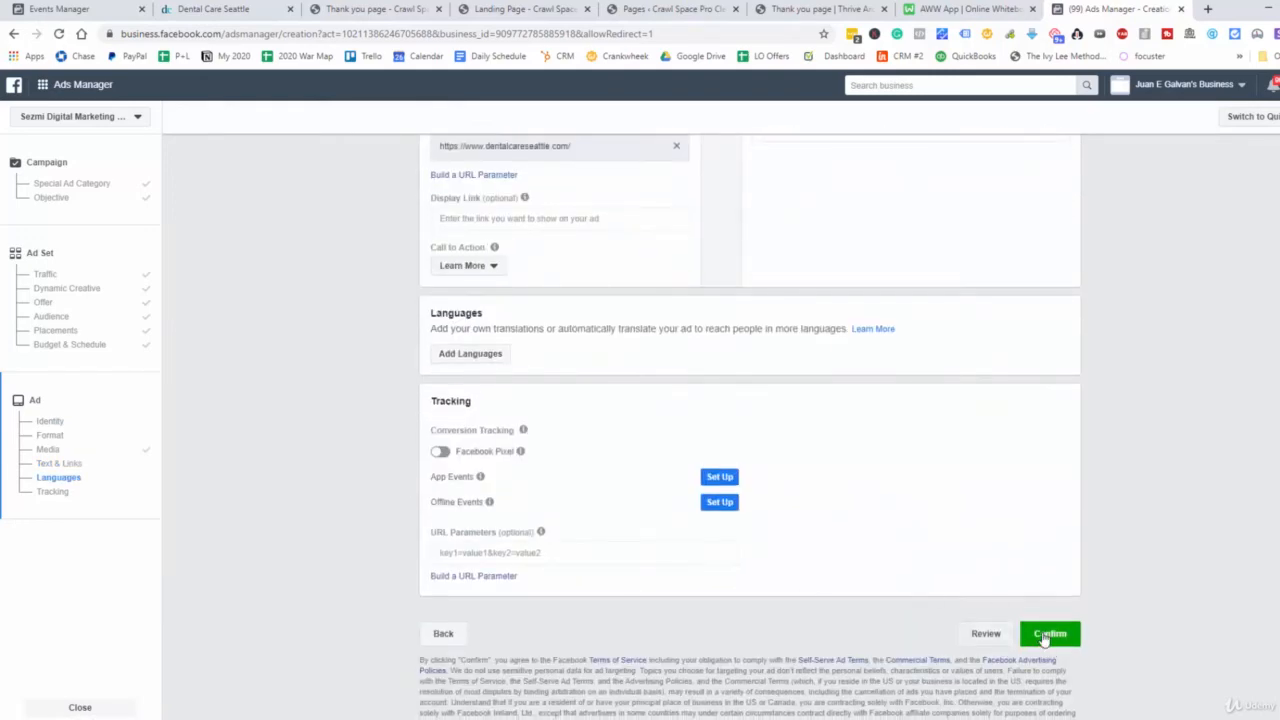
Review the ad's image, text and news feed preview, and confirm the campaign for publishing
scroll(1000, 625, up, 6)
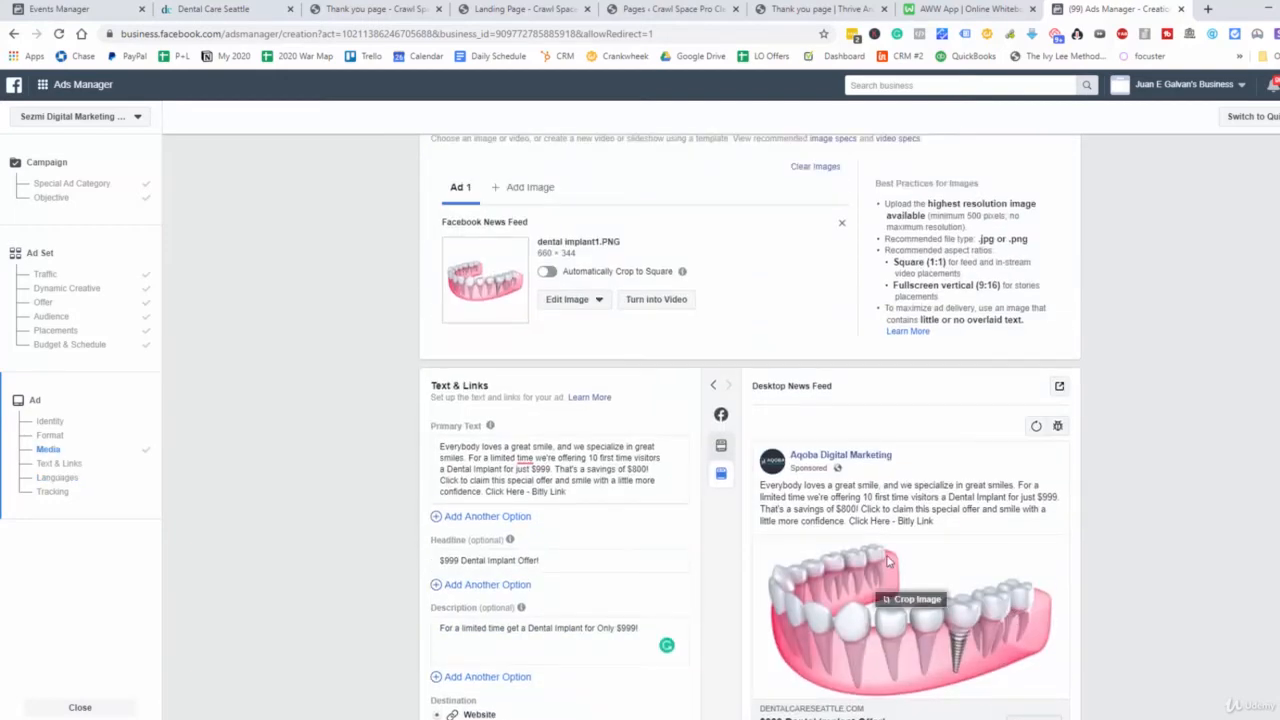
scroll(888, 560, down, 4)
scroll(874, 560, up, 3)
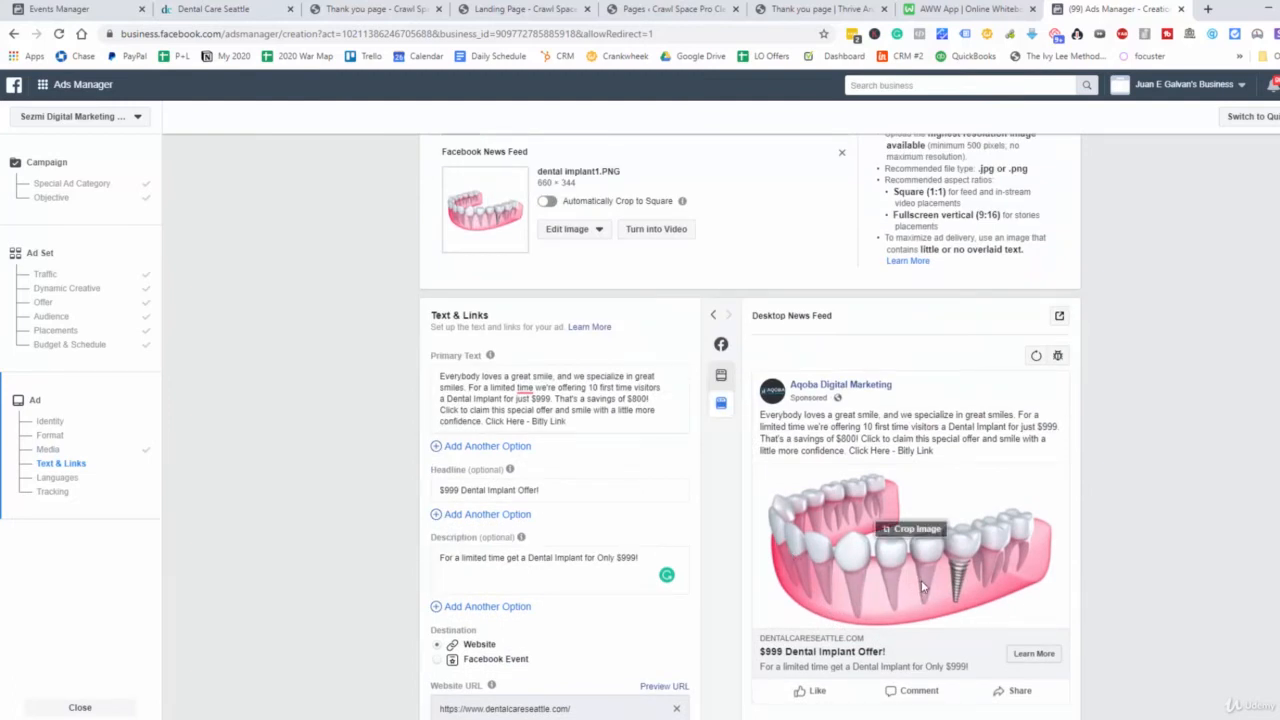
scroll(913, 585, down, 10)
click(1049, 630)
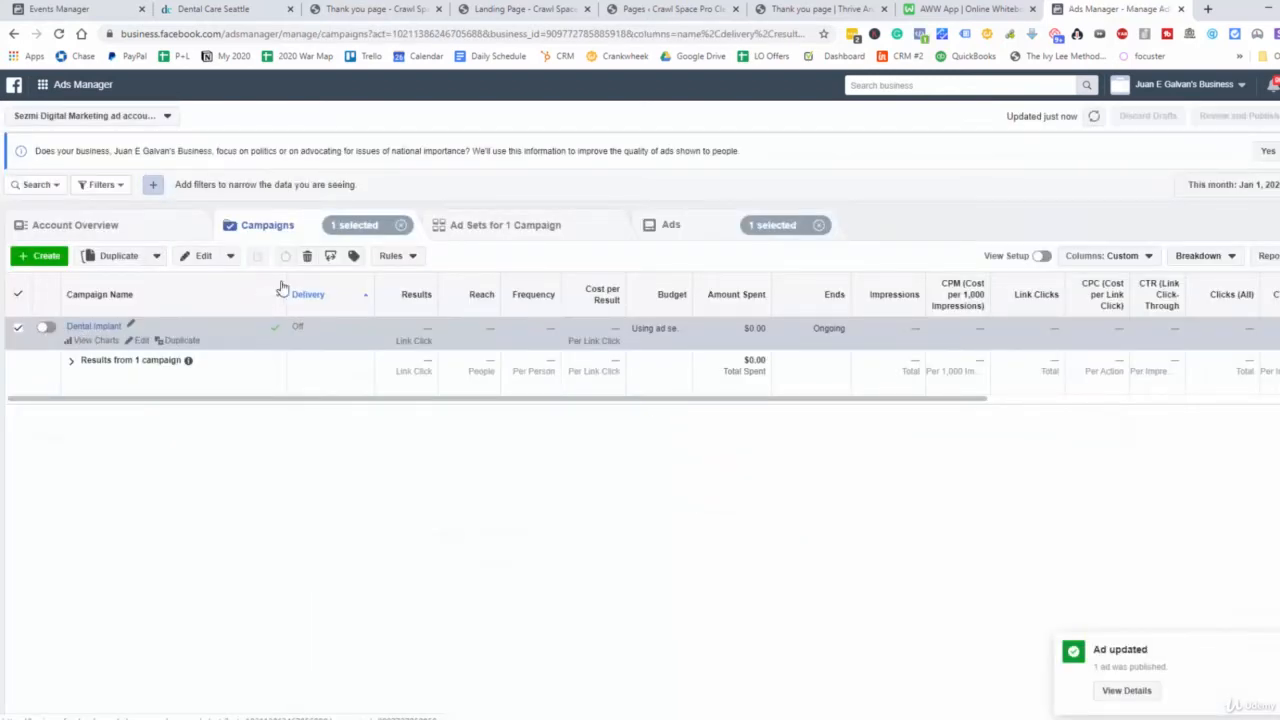
Turn off the "Dental Implant Offer" ad set and show the campaign's ads
click(480, 226)
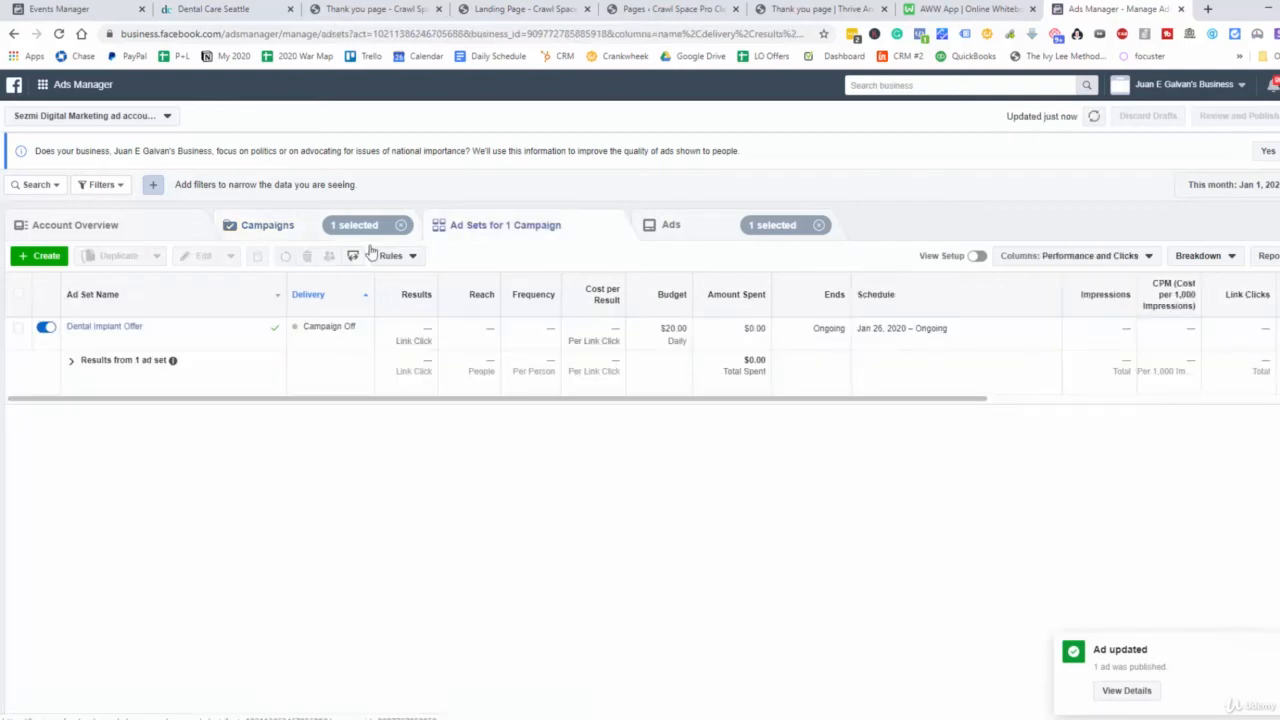
click(48, 328)
click(677, 224)
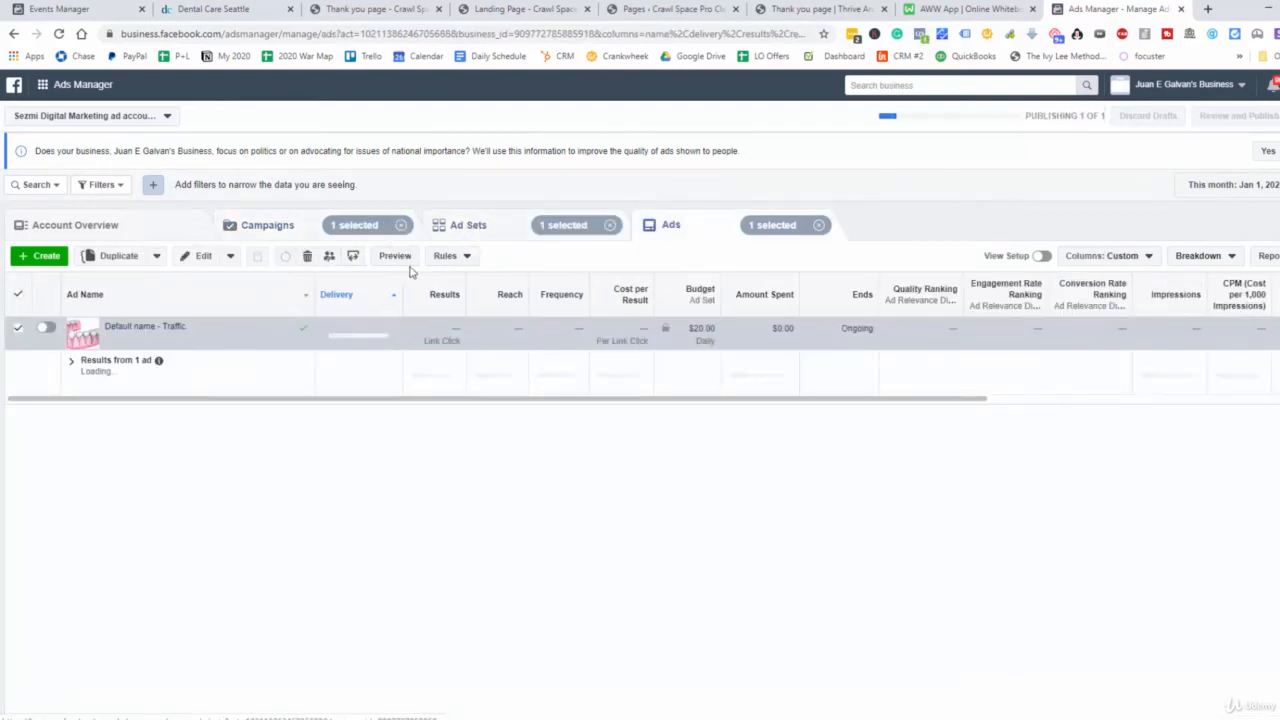
Open the traffic ad of the Dental Implant campaign for editing and copy its shareable preview link
click(263, 226)
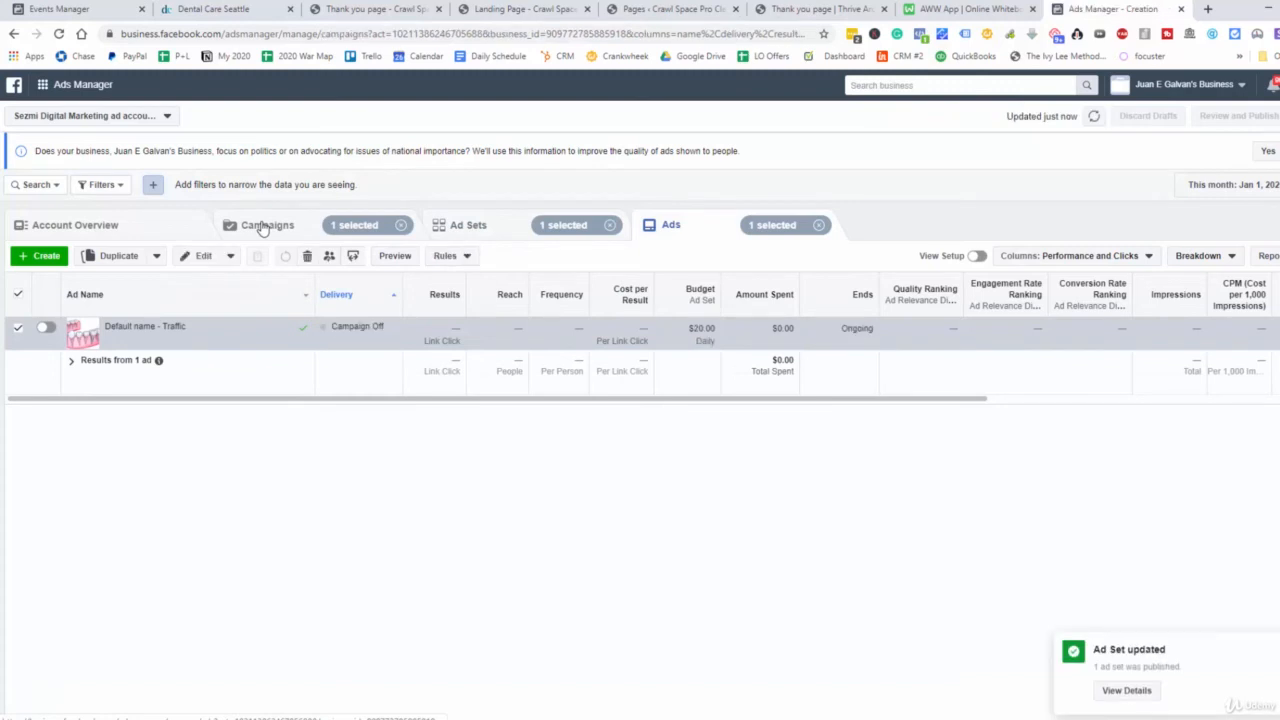
click(676, 228)
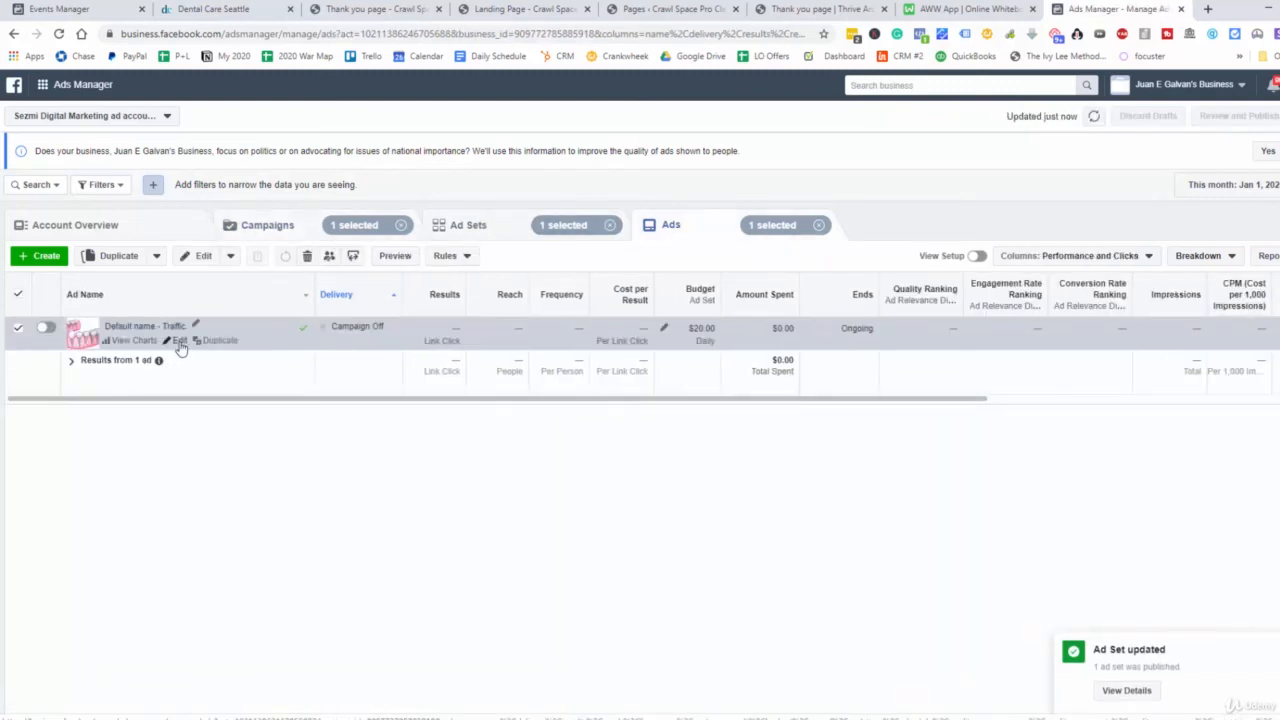
click(179, 341)
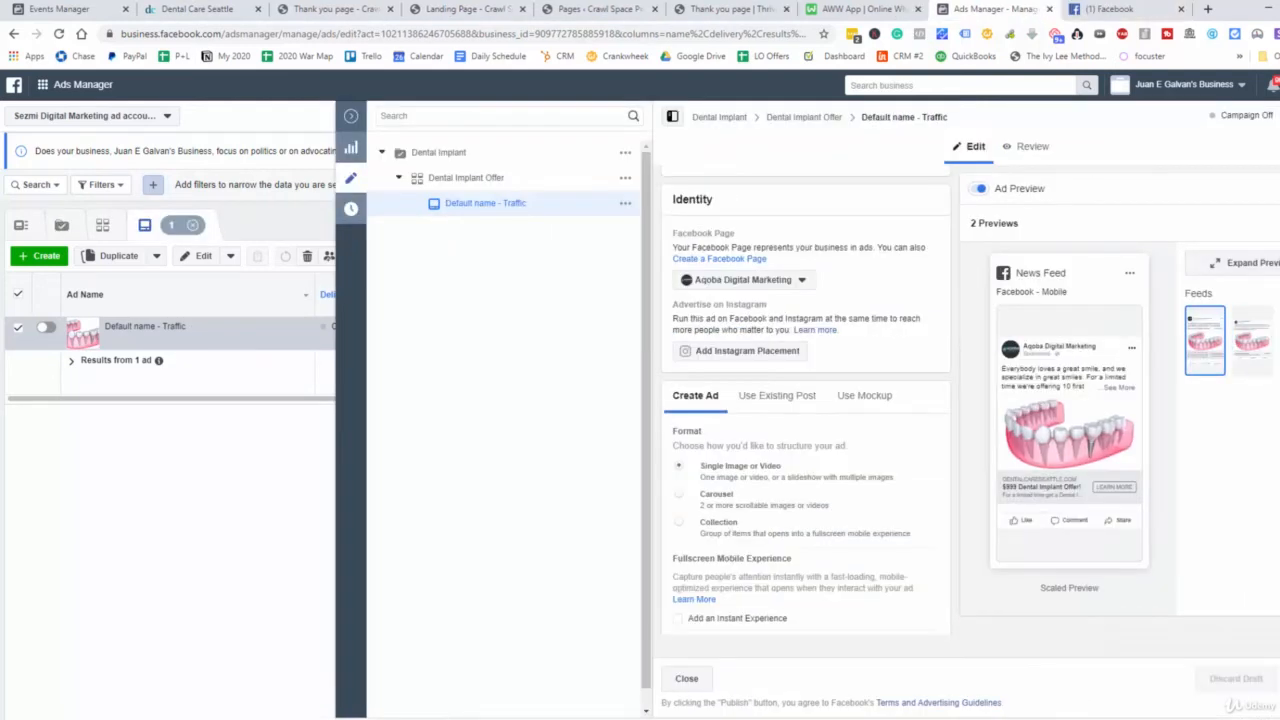
click(1129, 272)
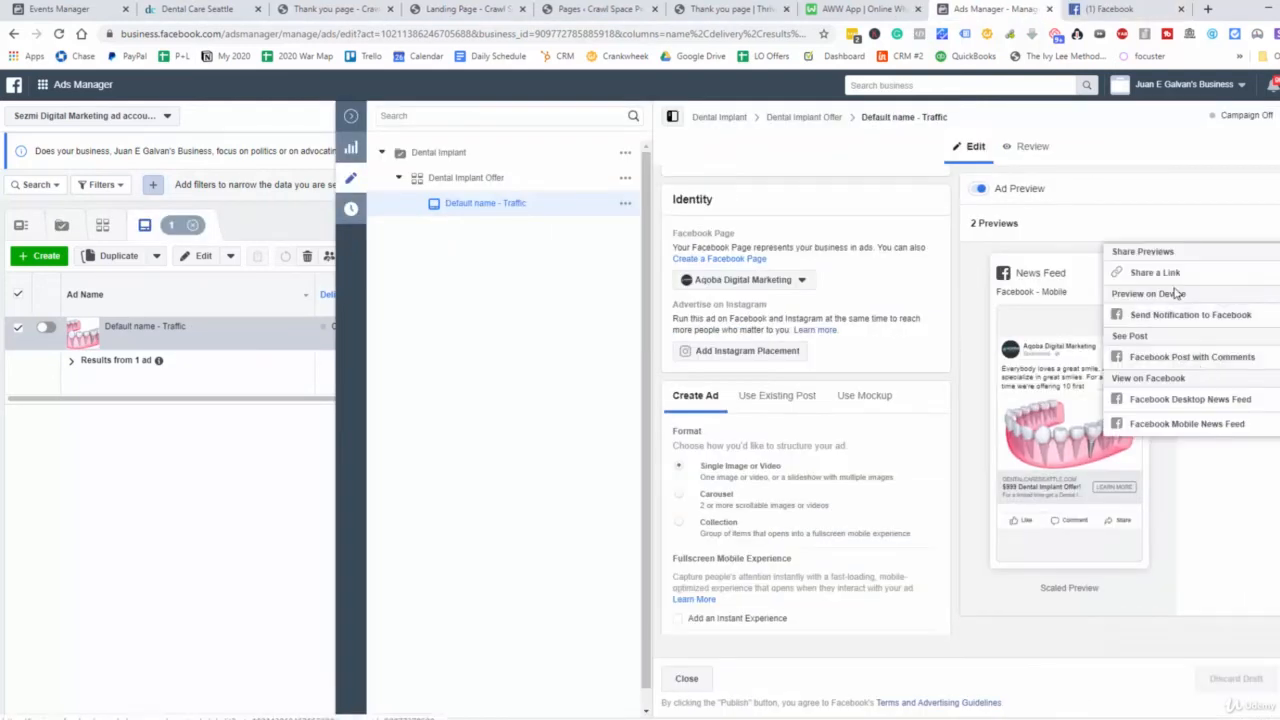
click(1147, 273)
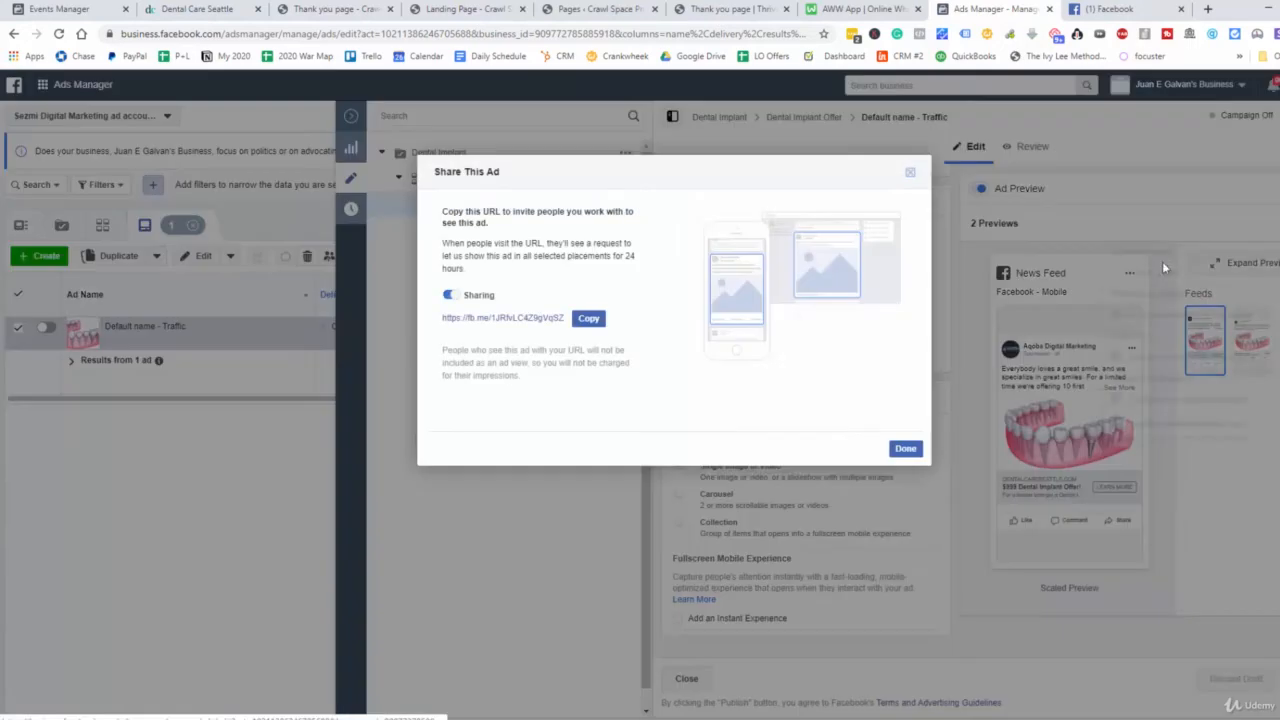
click(588, 319)
Switch to the Facebook browser tab and load the copied ad preview link
click(1126, 8)
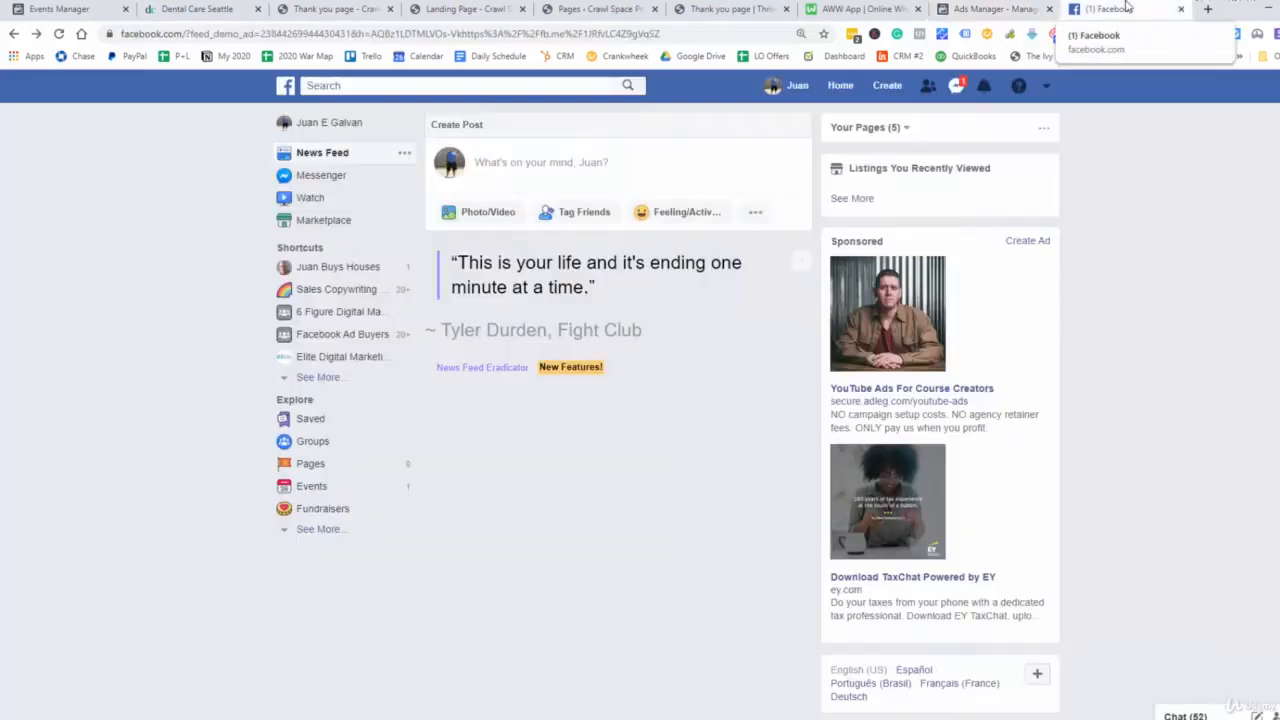
click(728, 34)
right_click(728, 34)
click(780, 150)
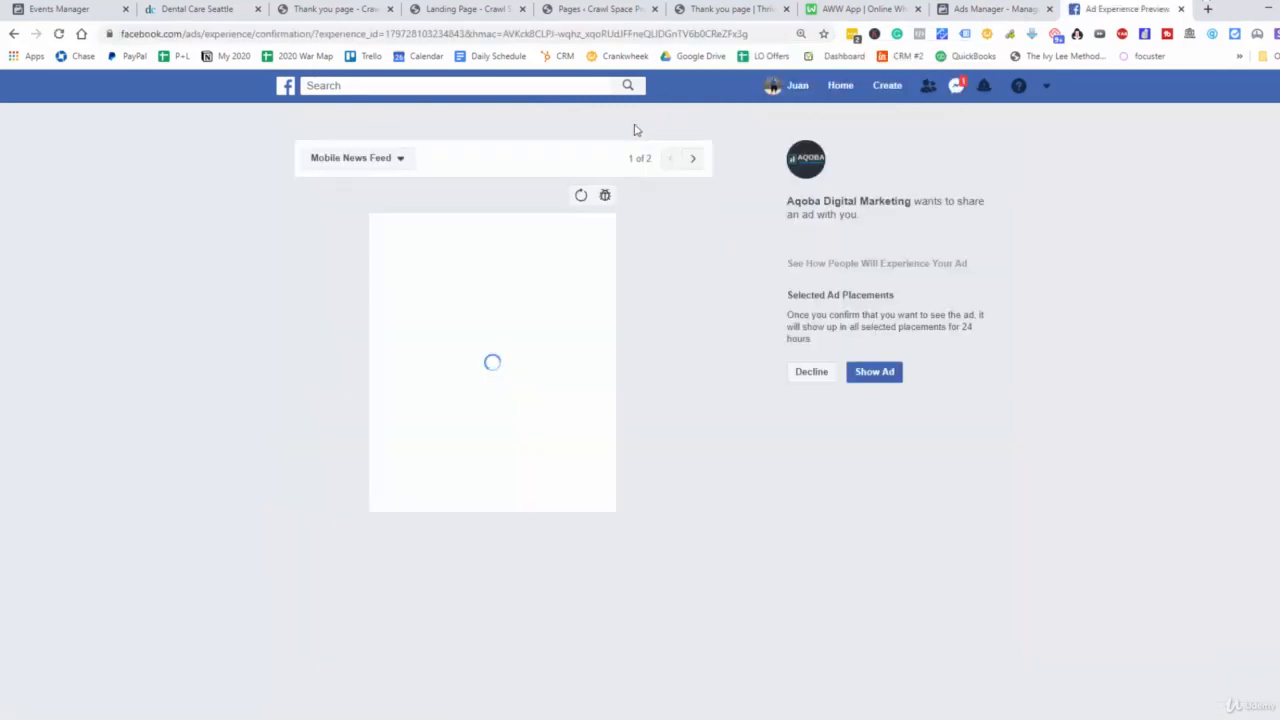
Copy the experience ID from the preview page's address and view the ad's desktop news feed version
drag(386, 34, 475, 33)
right_click(447, 35)
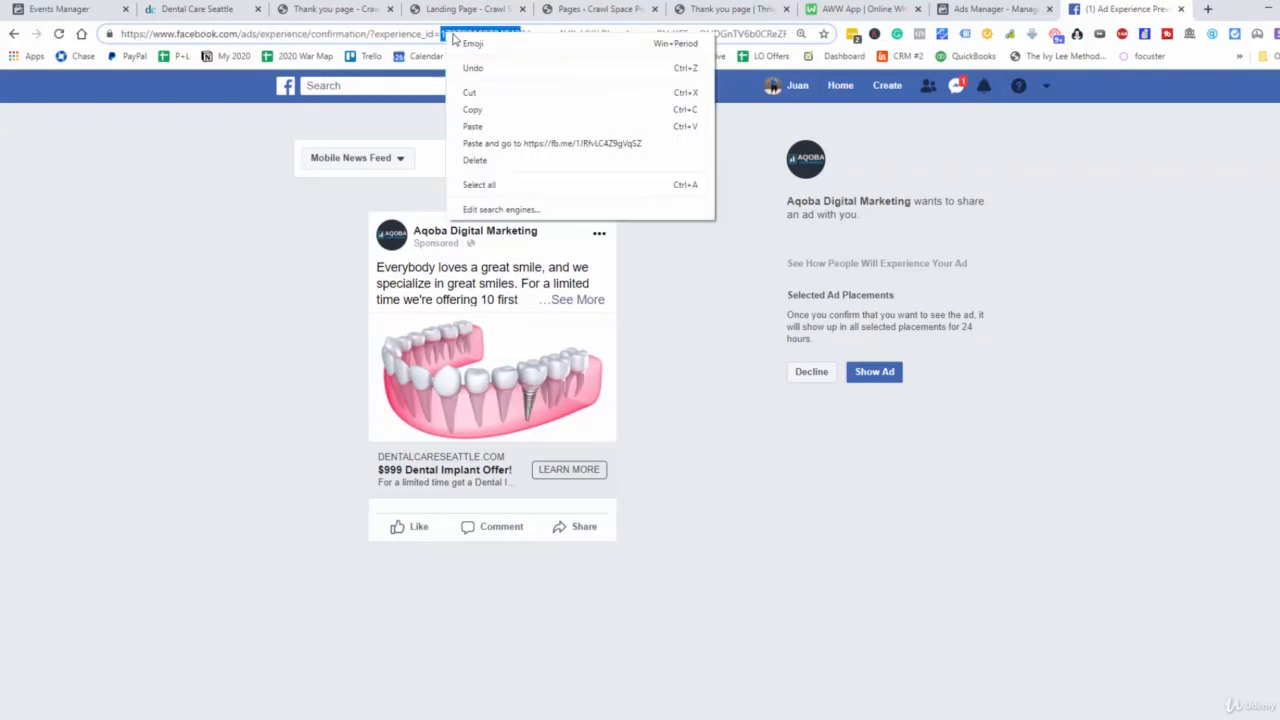
click(495, 108)
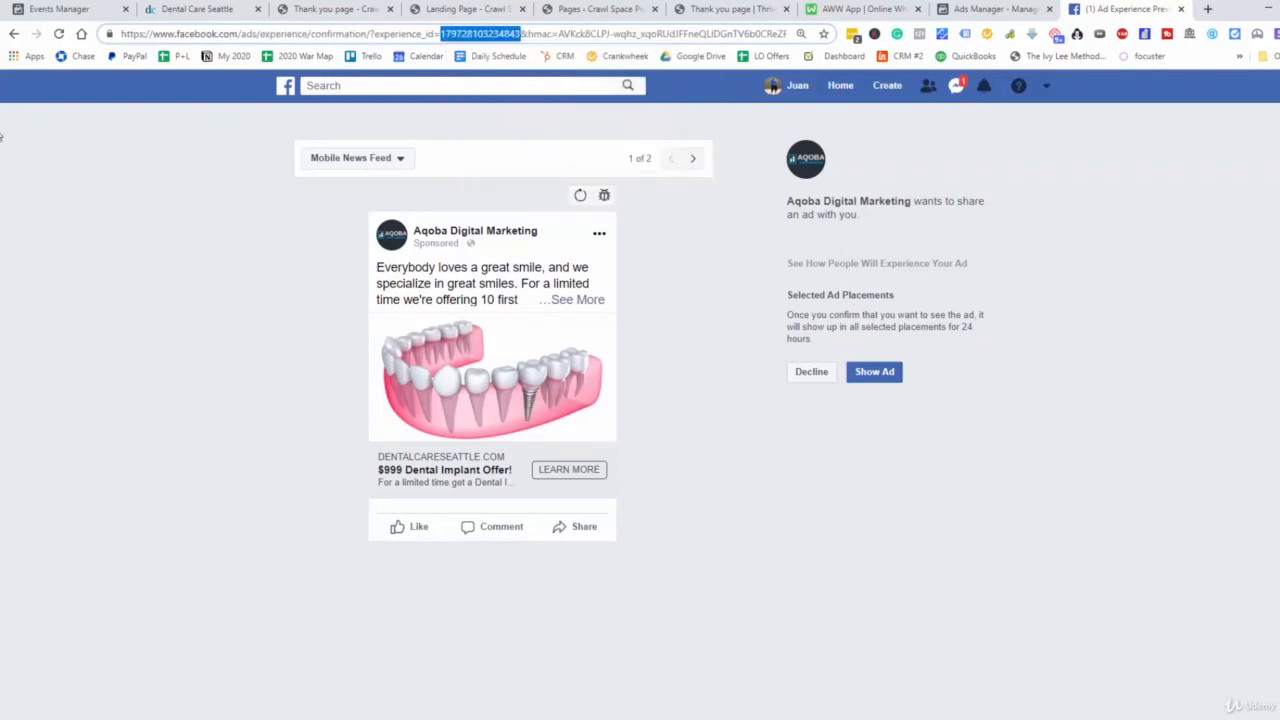
click(693, 158)
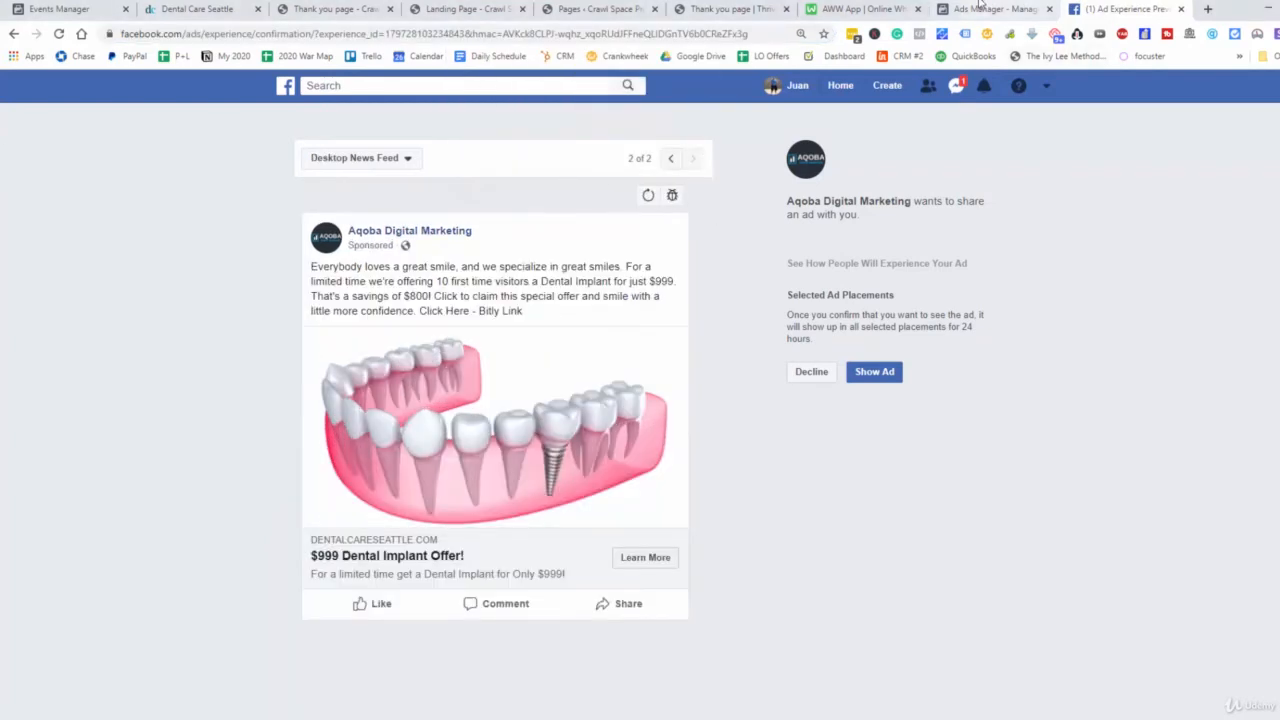
Return to Ads Manager, finish sharing the ad and close the ad editor
click(980, 7)
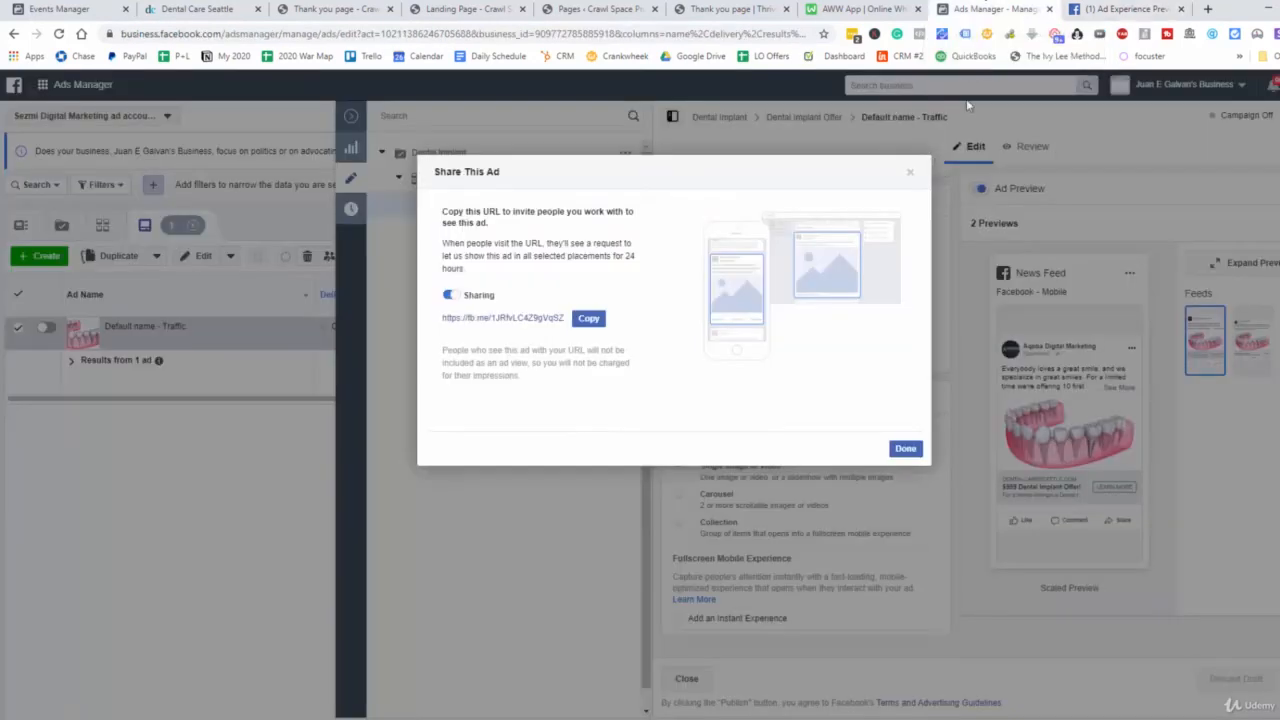
click(906, 453)
click(364, 121)
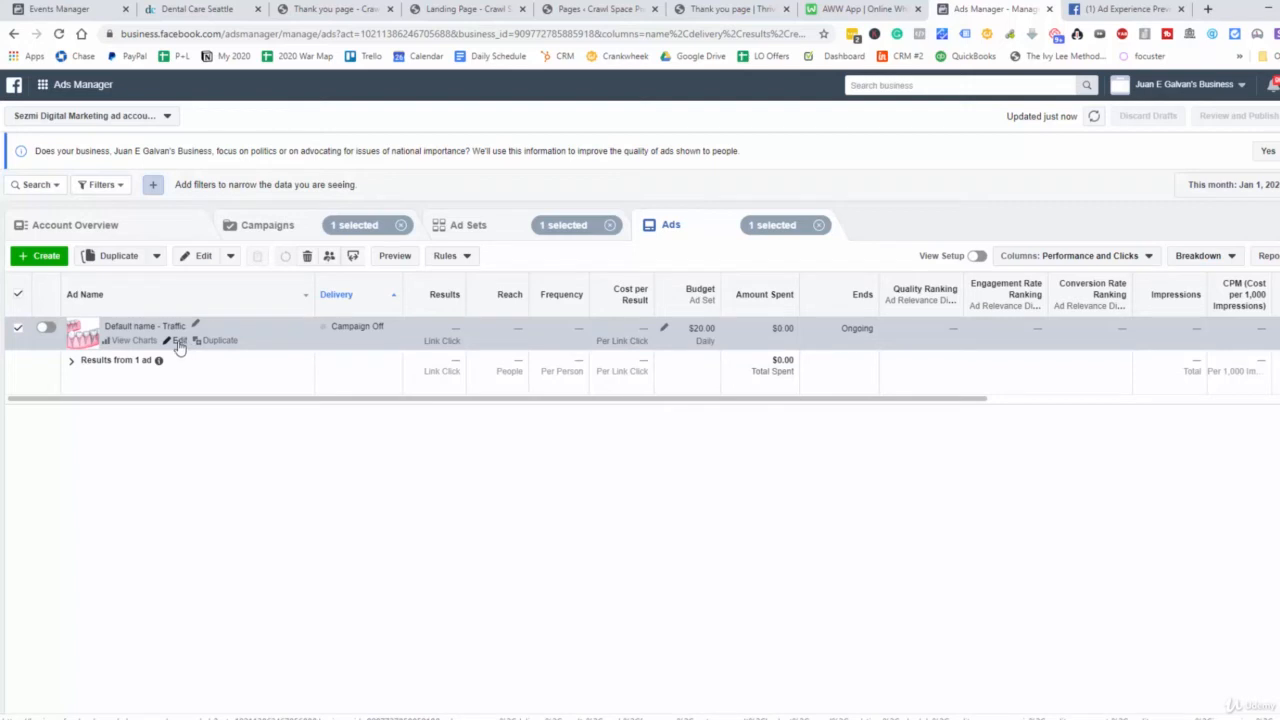
click(44, 256)
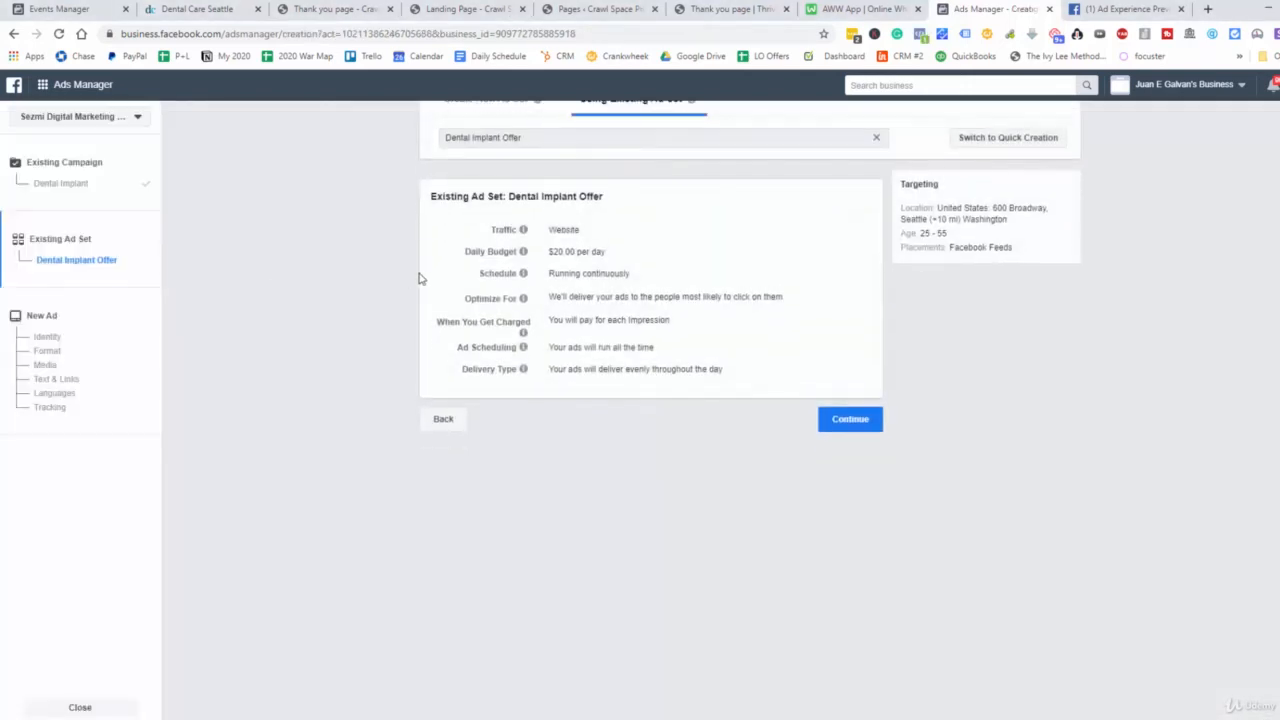
scroll(379, 219, up, 1)
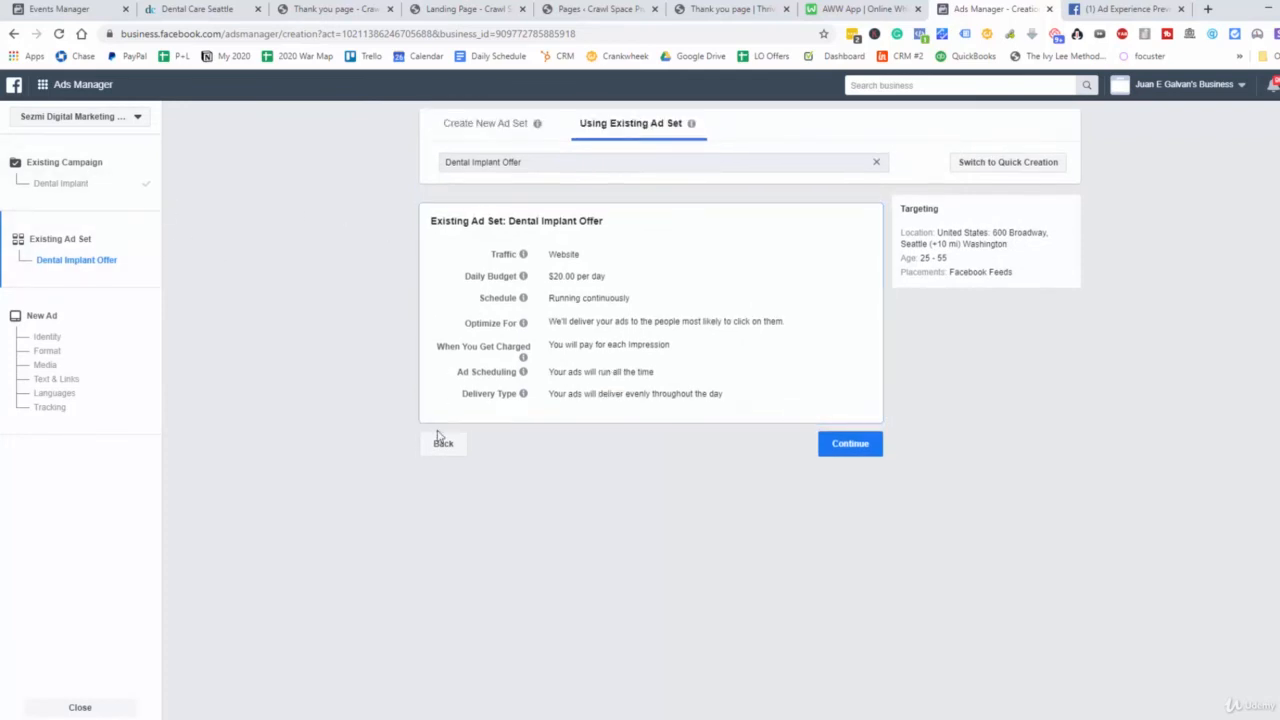
click(441, 447)
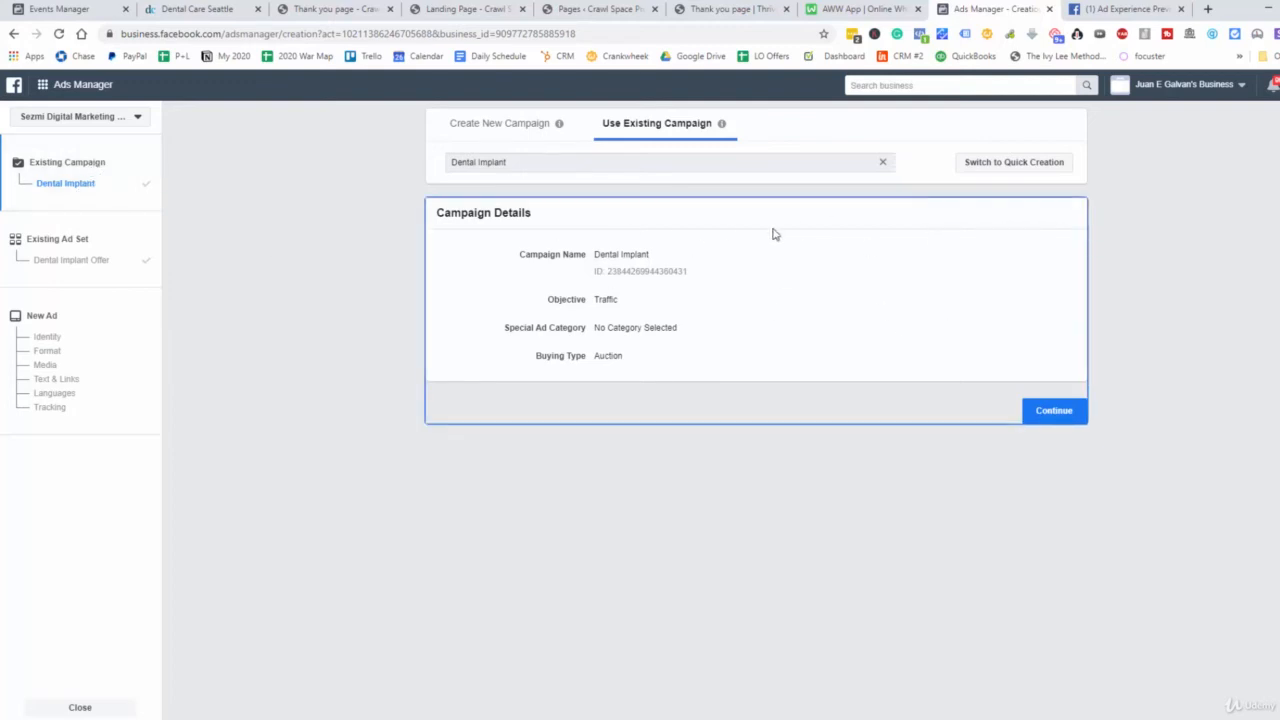
click(113, 710)
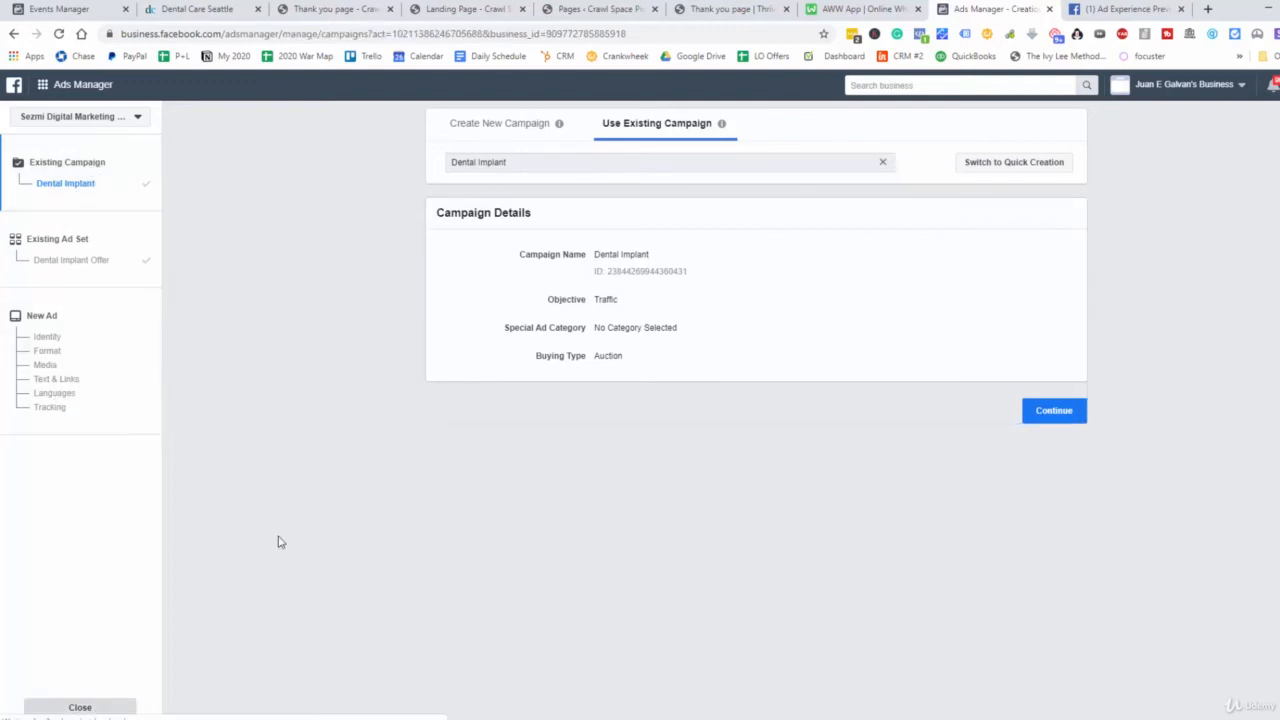
Create a new campaign with the Engagement objective for post engagement, name it for the dental implant offer, and continue to the ad set
click(43, 262)
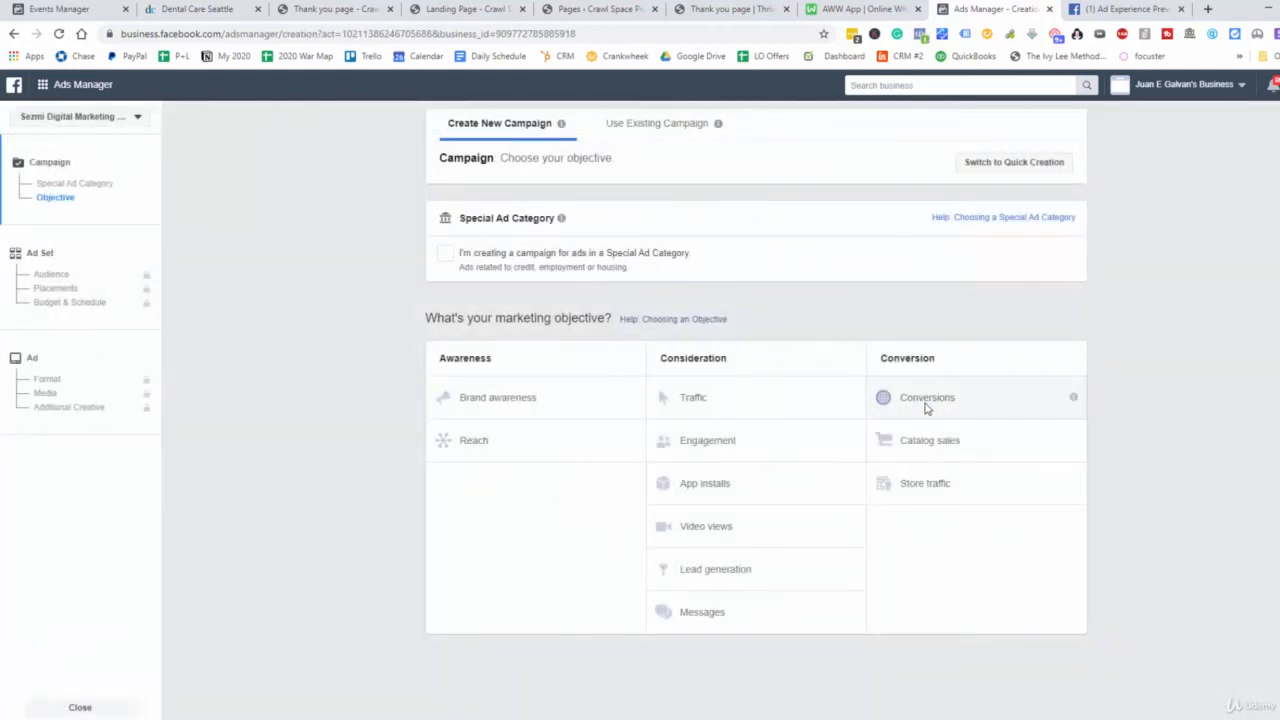
click(714, 441)
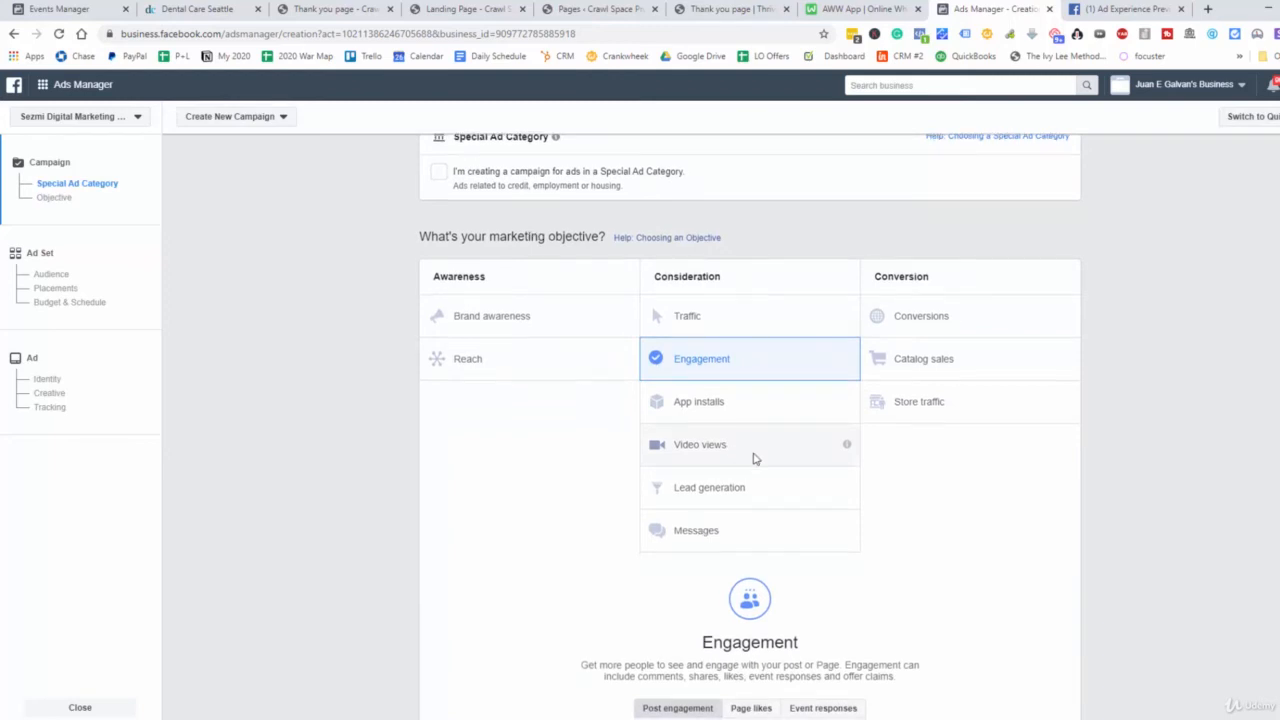
scroll(755, 460, down, 3)
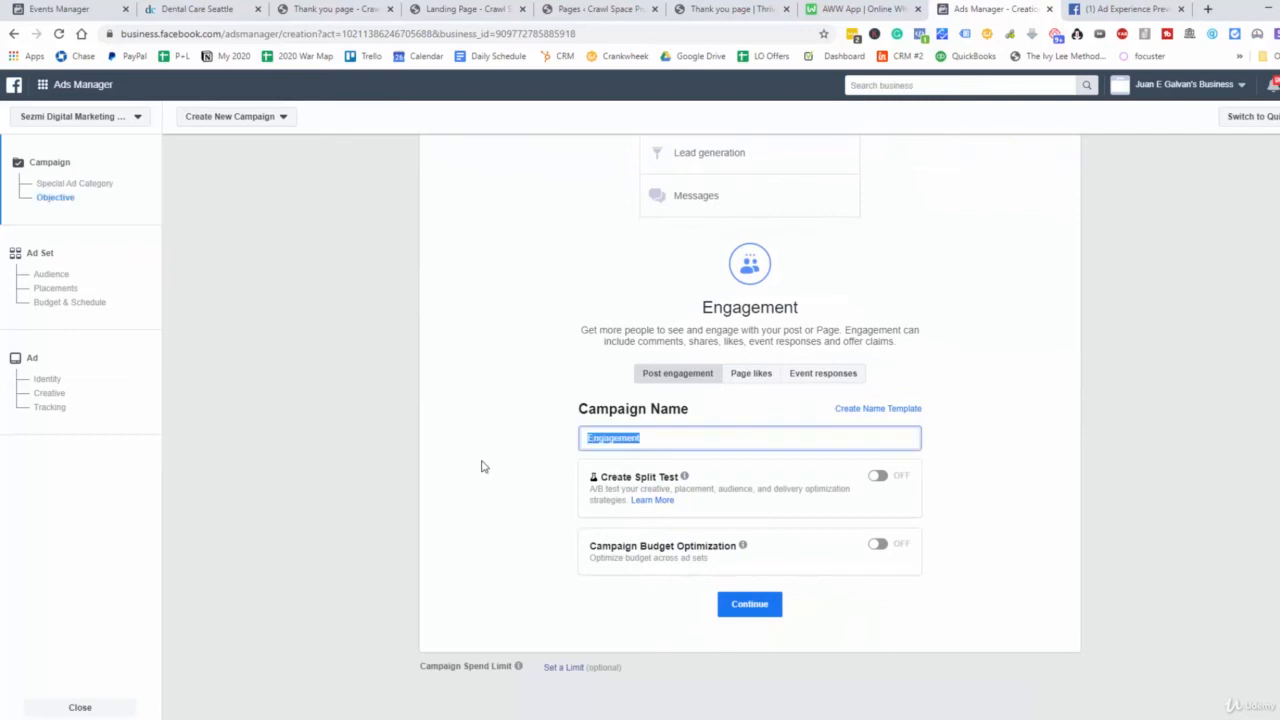
text(Dental Implant)
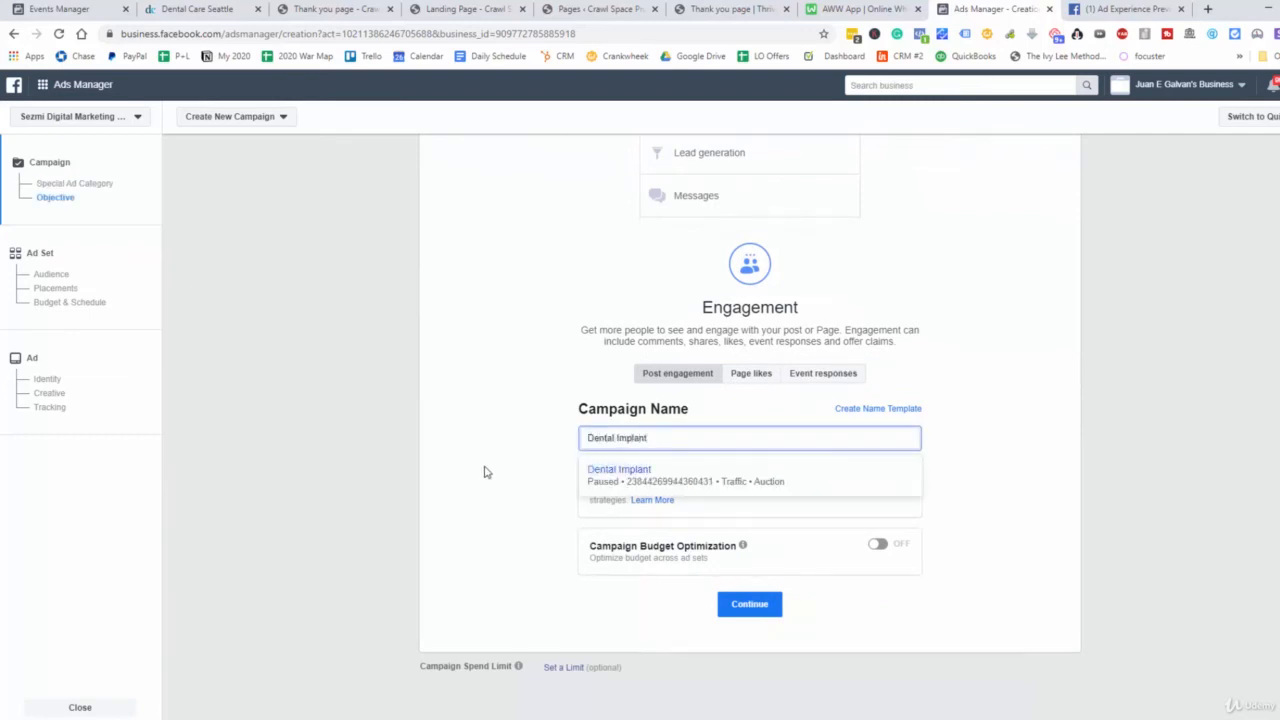
click(427, 469)
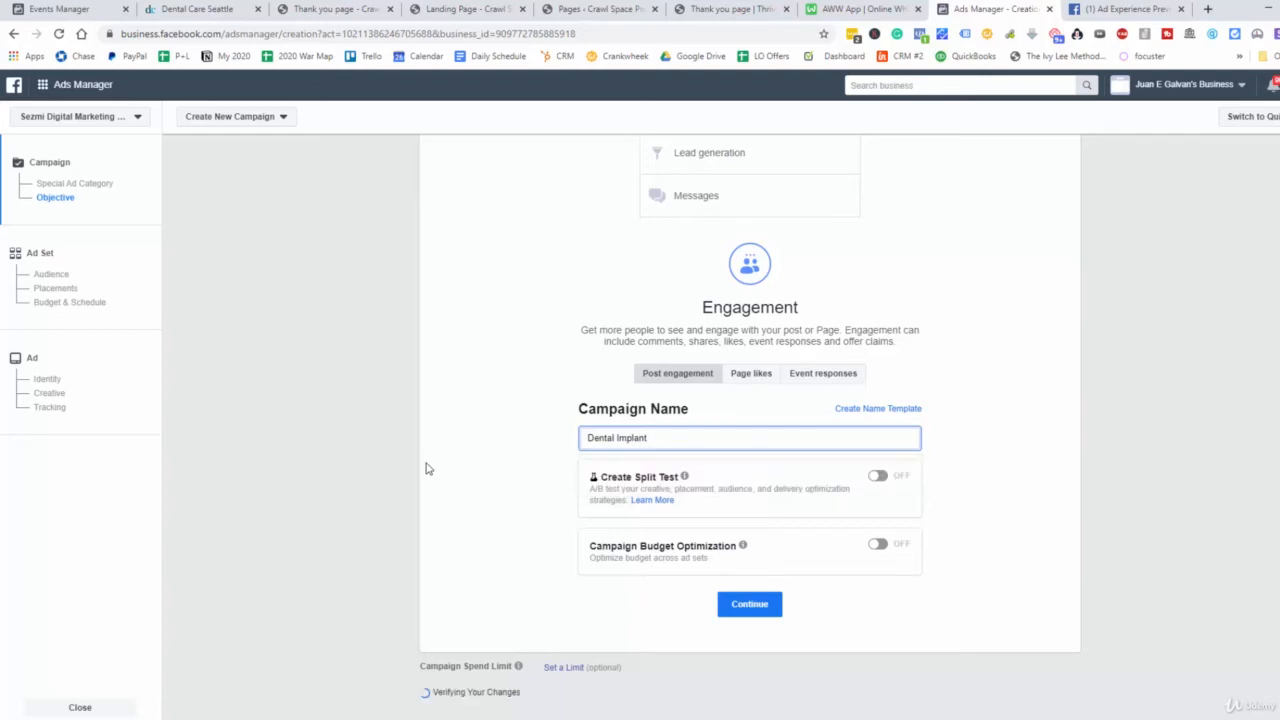
click(683, 437)
text(Offer)
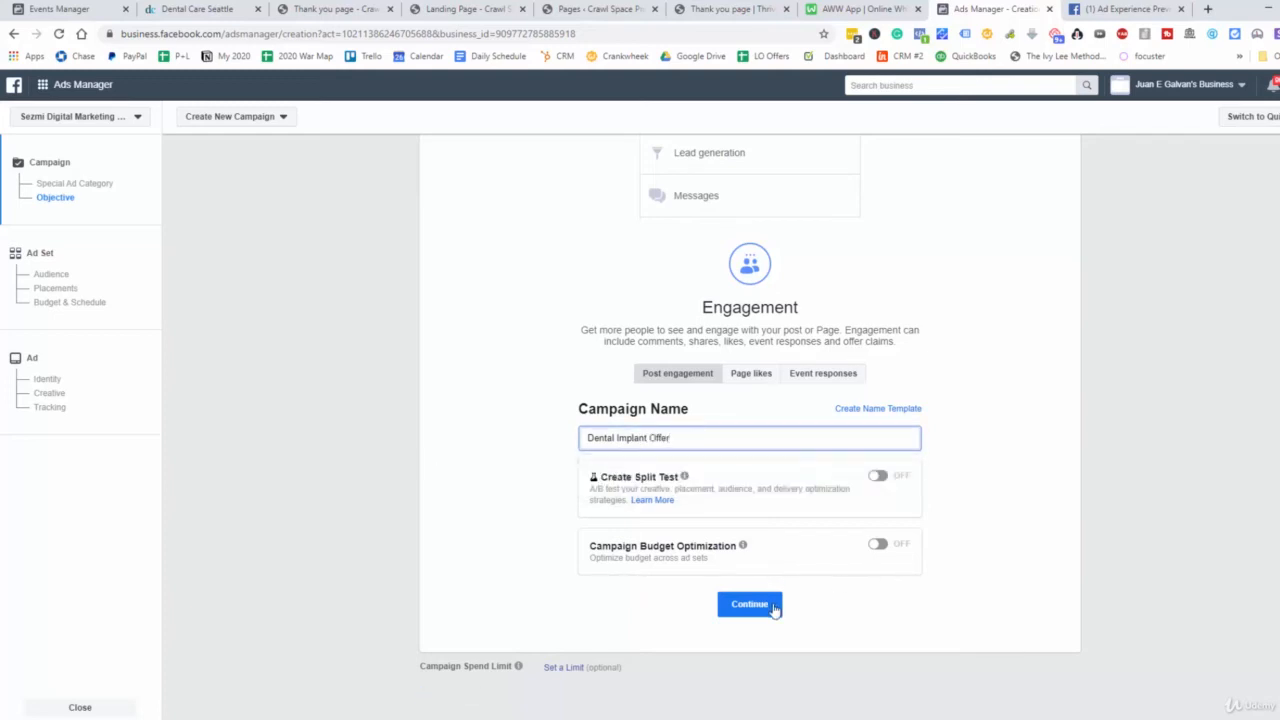
click(775, 607)
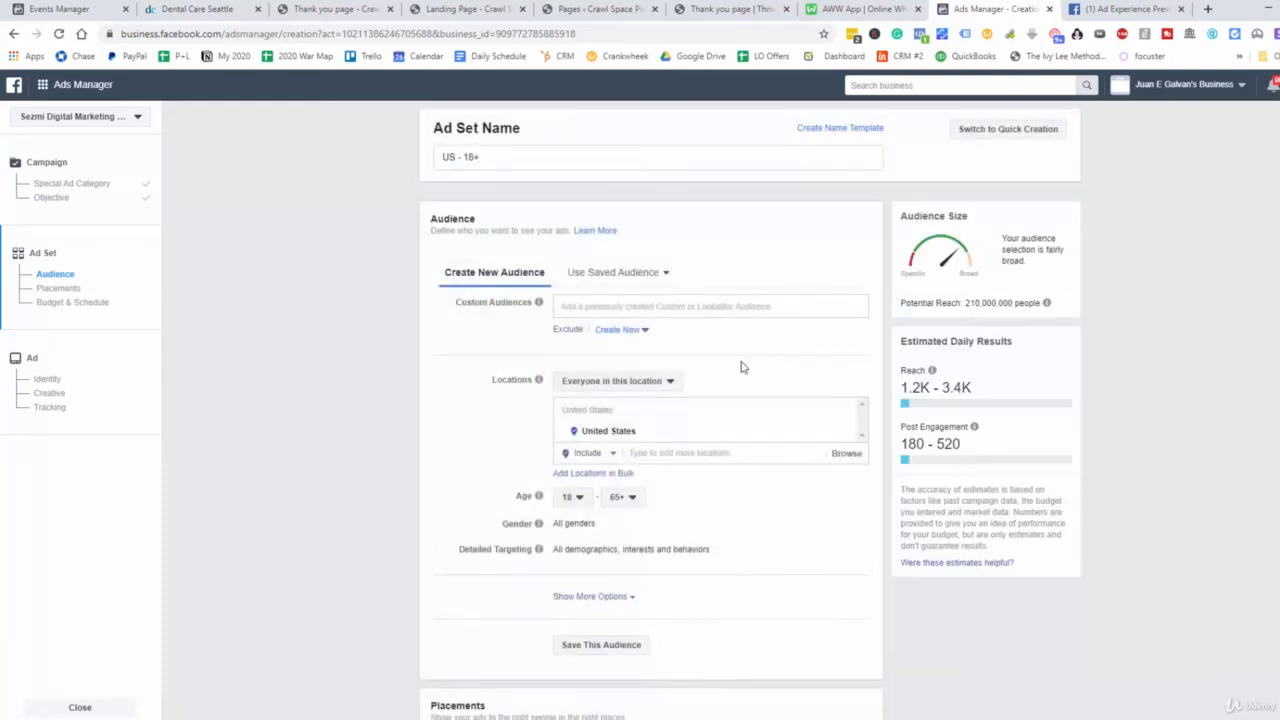
Name the ad set "Dental Implant Offer 25-35" and set the audience age range to 25–55
triple_click(427, 162)
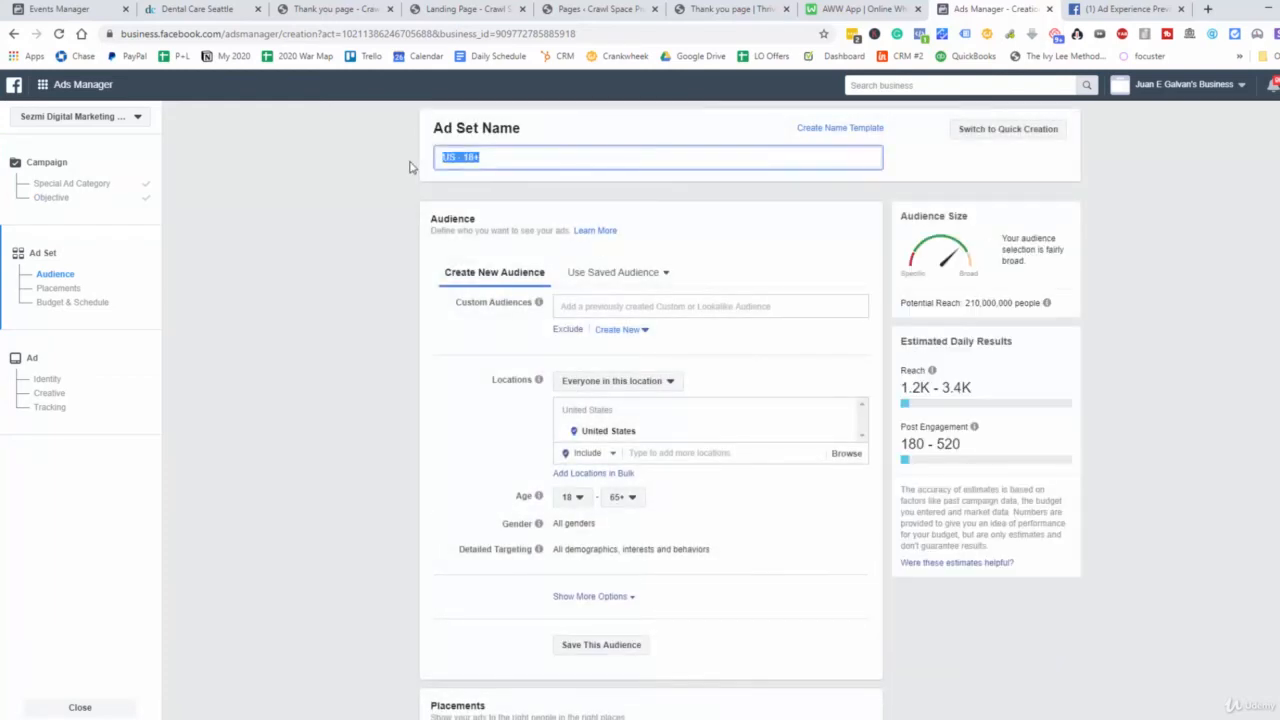
text(Dem)
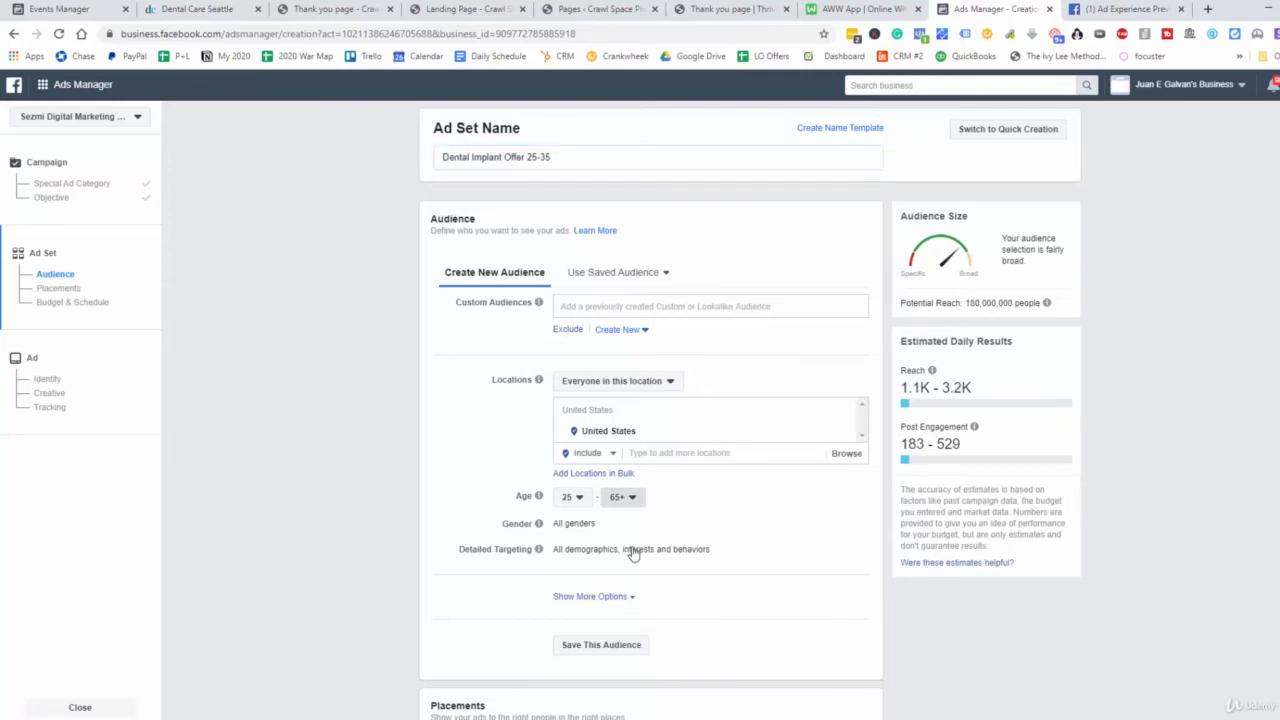
click(621, 497)
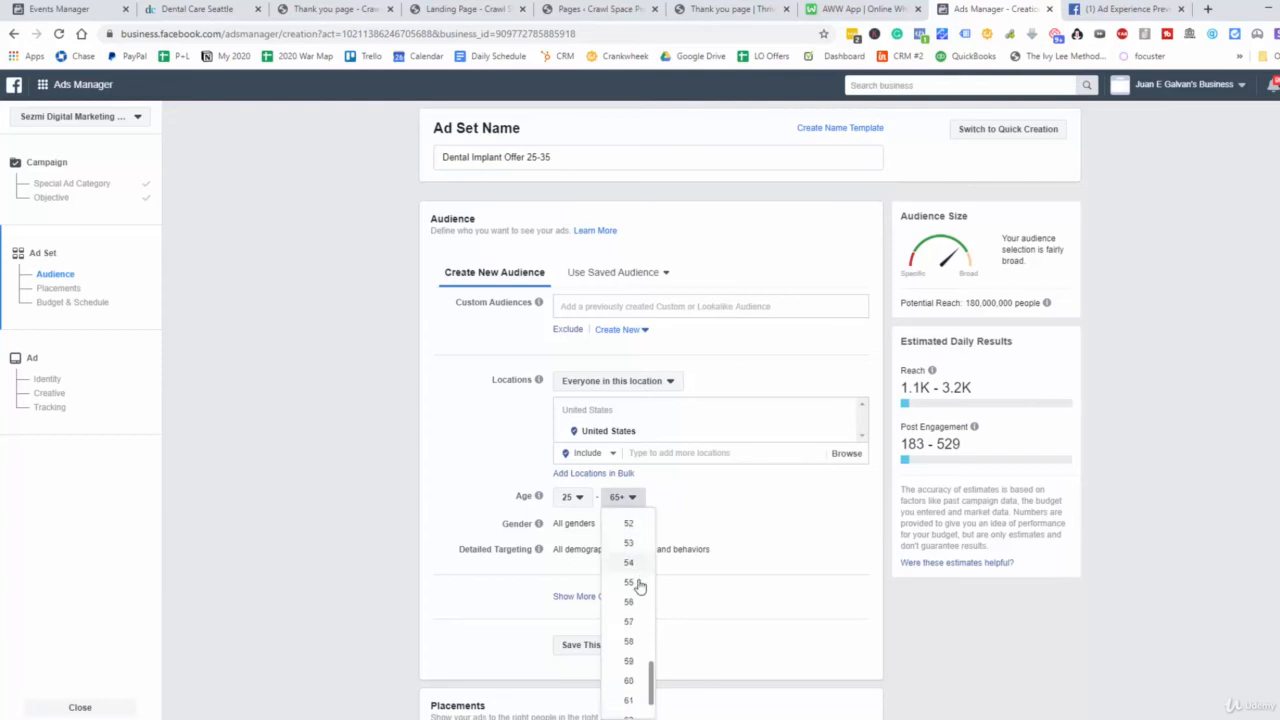
click(634, 583)
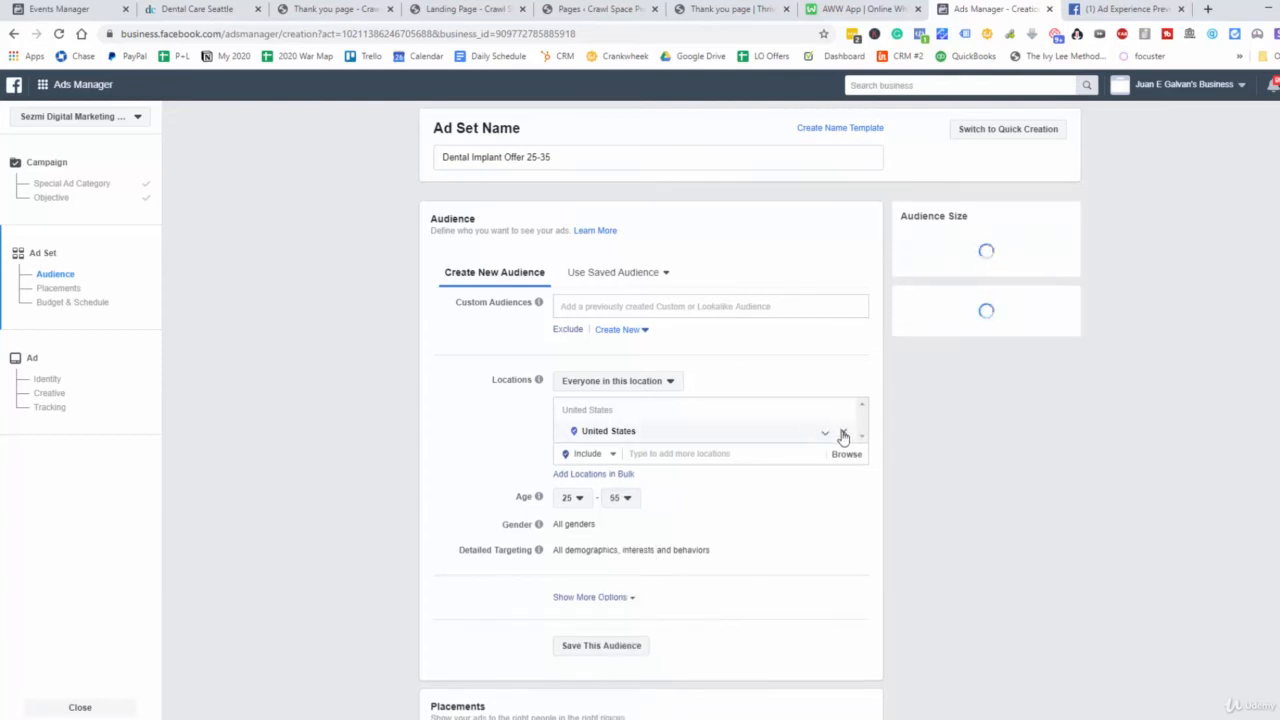
Replace the United States audience location with the clinic's street address copied from the Dental Care Seattle website
click(843, 434)
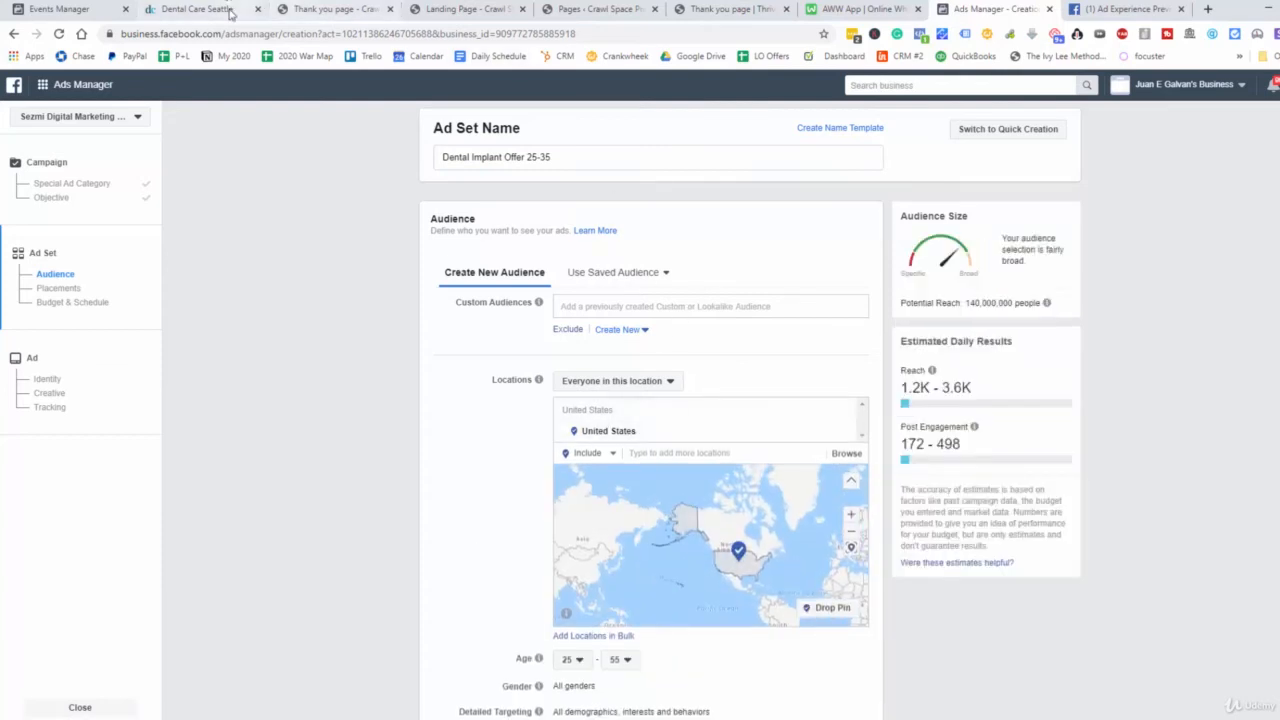
click(195, 9)
right_click(709, 461)
click(725, 474)
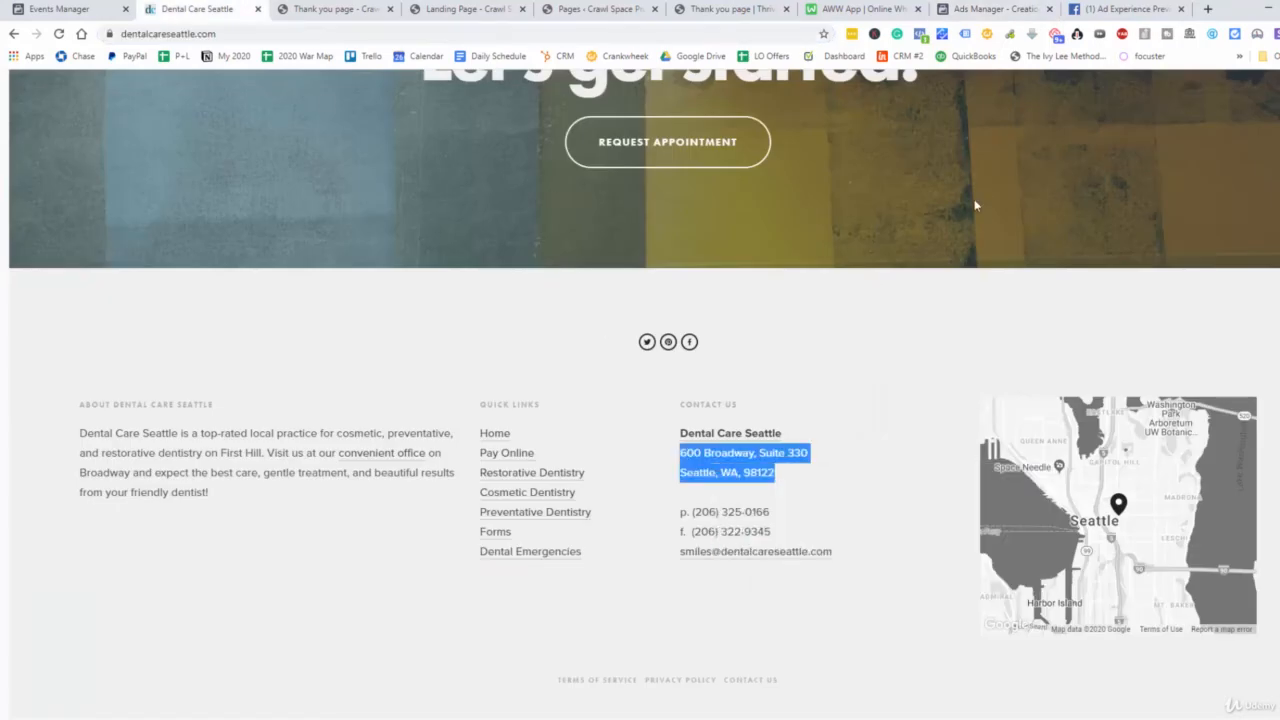
click(995, 9)
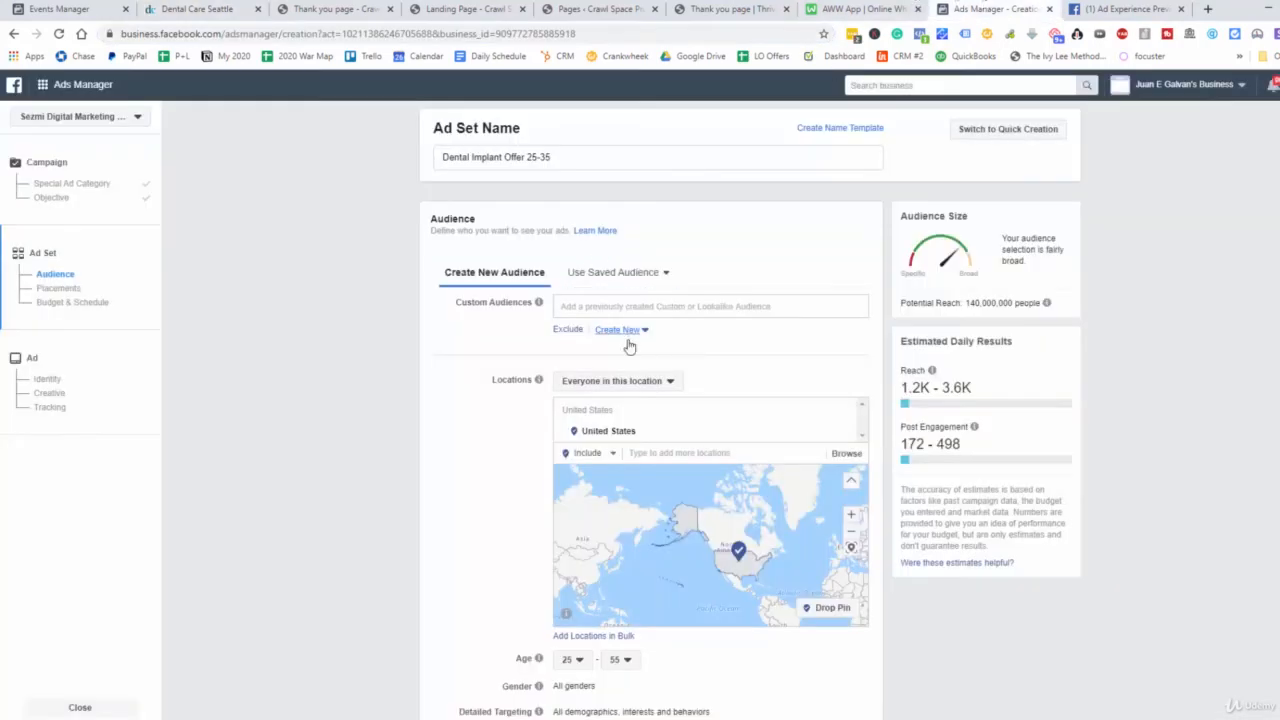
click(843, 432)
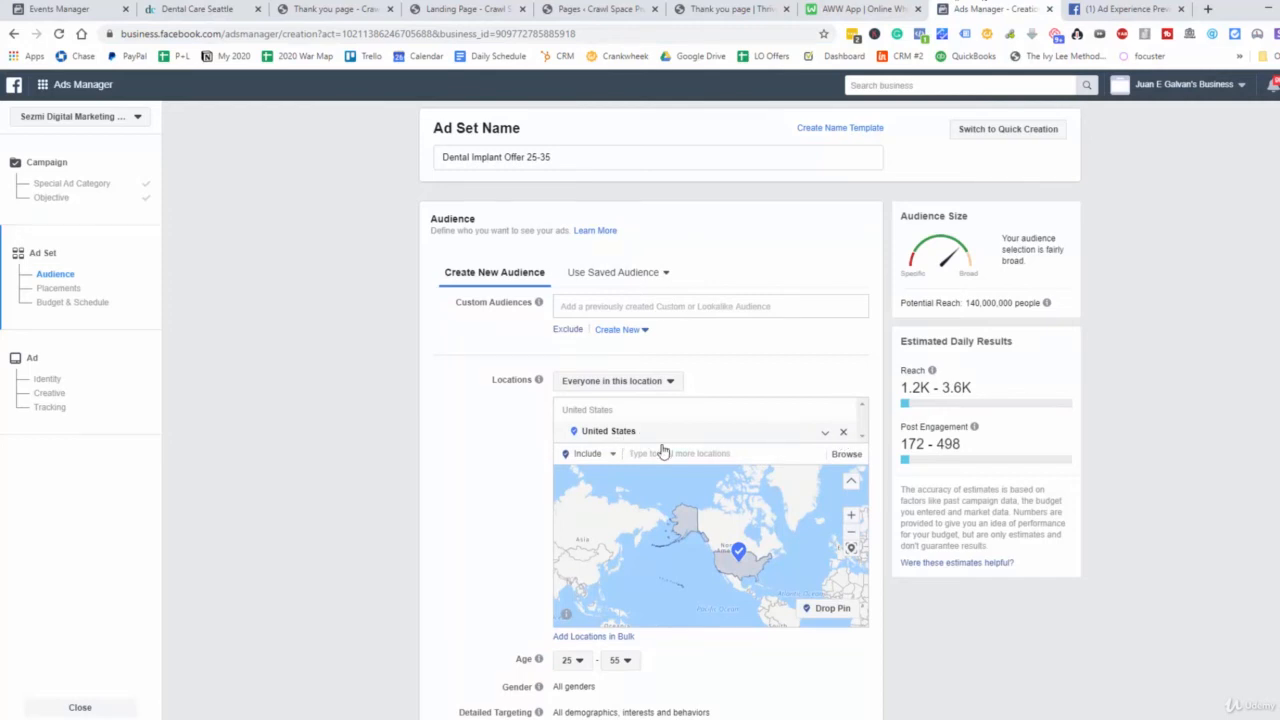
click(694, 470)
key(ctrl+v)
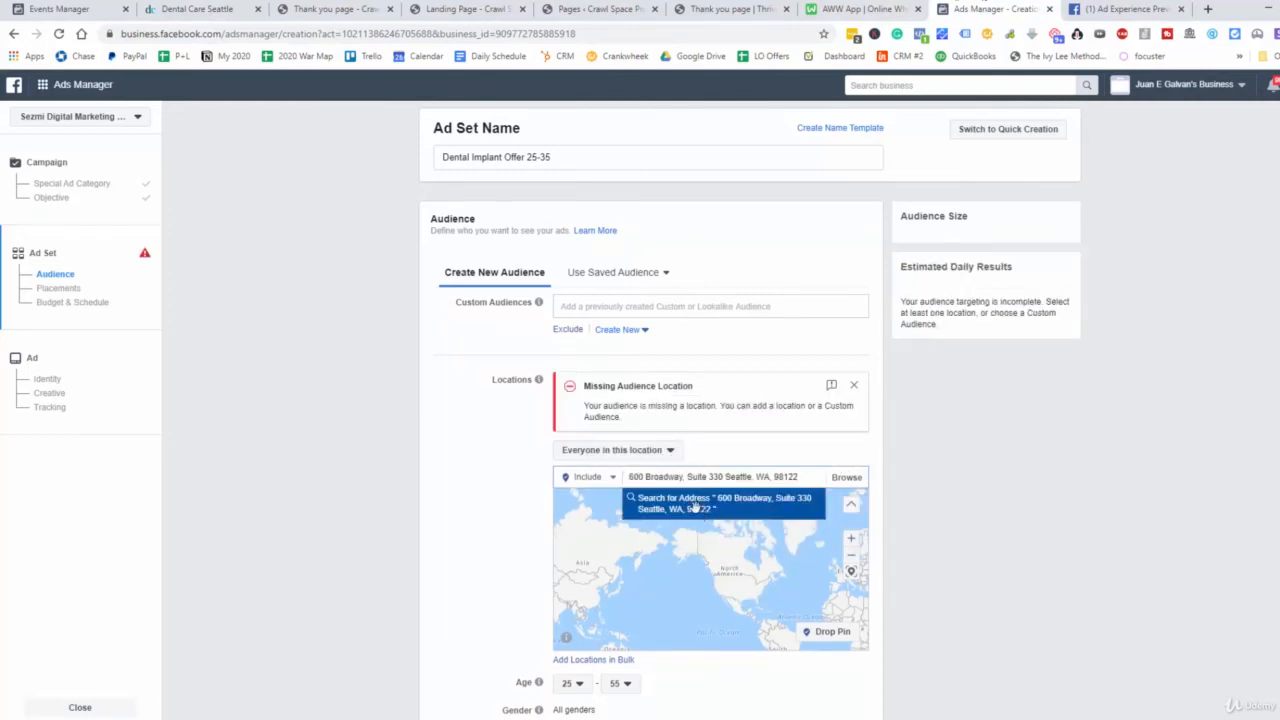
click(701, 506)
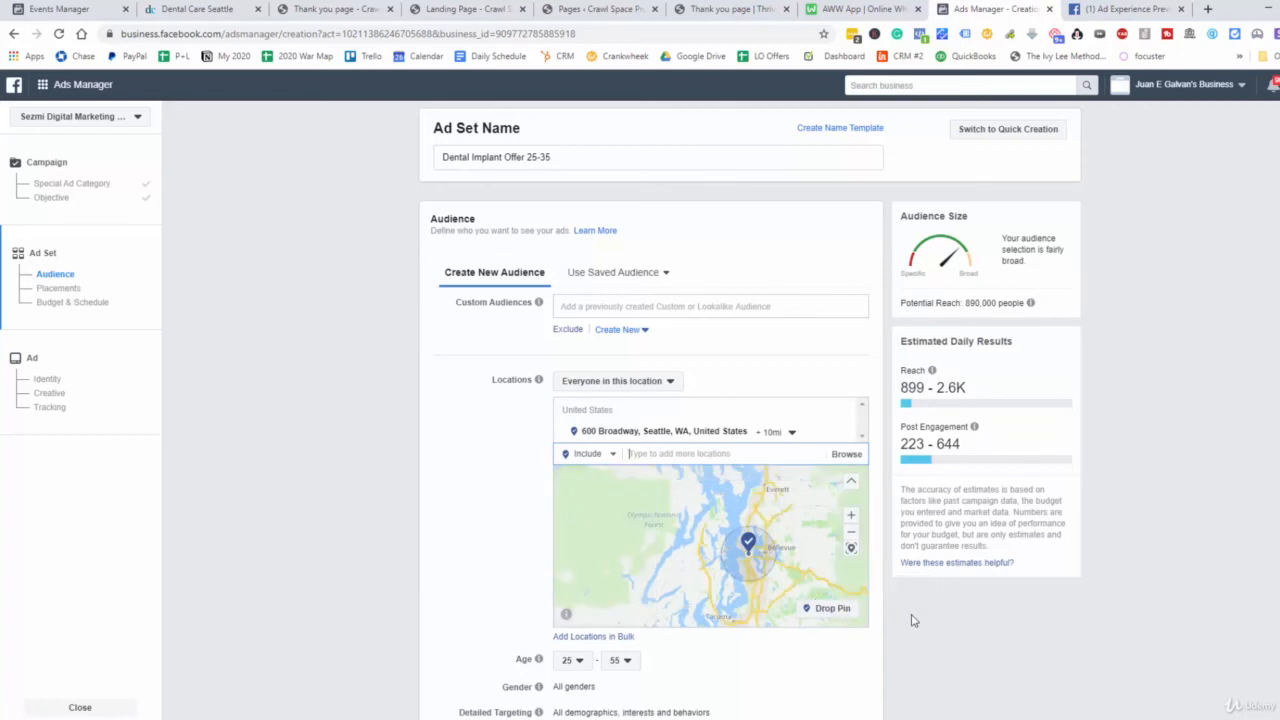
Exclude the In-Article and Apps and Sites placements, review the budget and schedule, and continue from the ad set
scroll(911, 617, down, 1)
scroll(910, 615, down, 4)
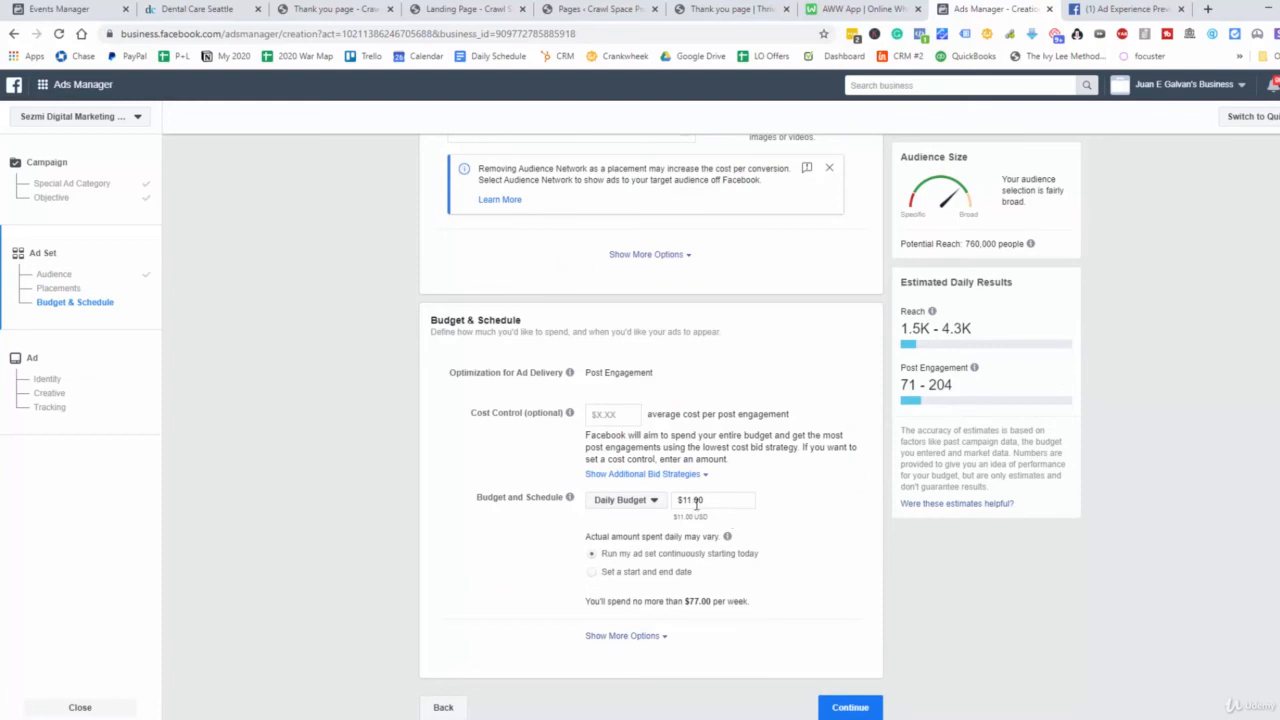
scroll(700, 505, up, 2)
scroll(710, 515, down, 2)
click(851, 707)
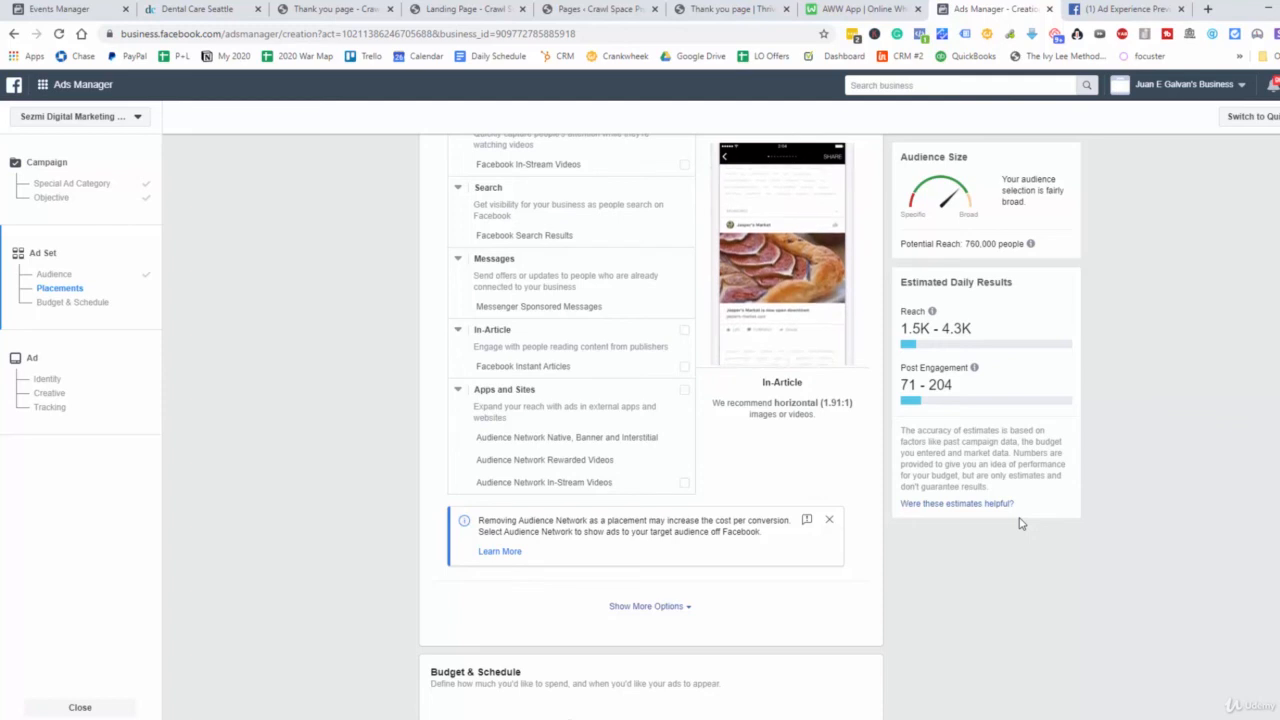
Continue from the budget and schedule to the ad, and choose the existing Facebook Page post "$999 Dental Implant Offer!" as its creative
scroll(900, 569, down, 4)
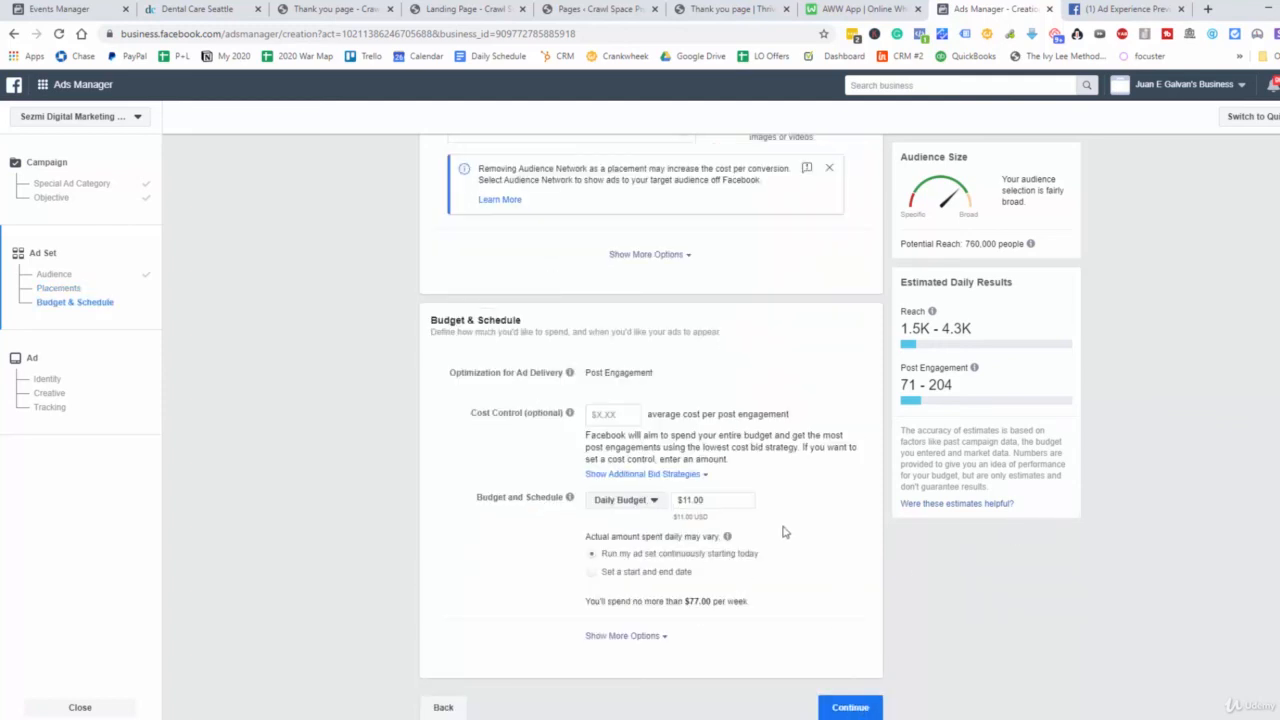
click(851, 707)
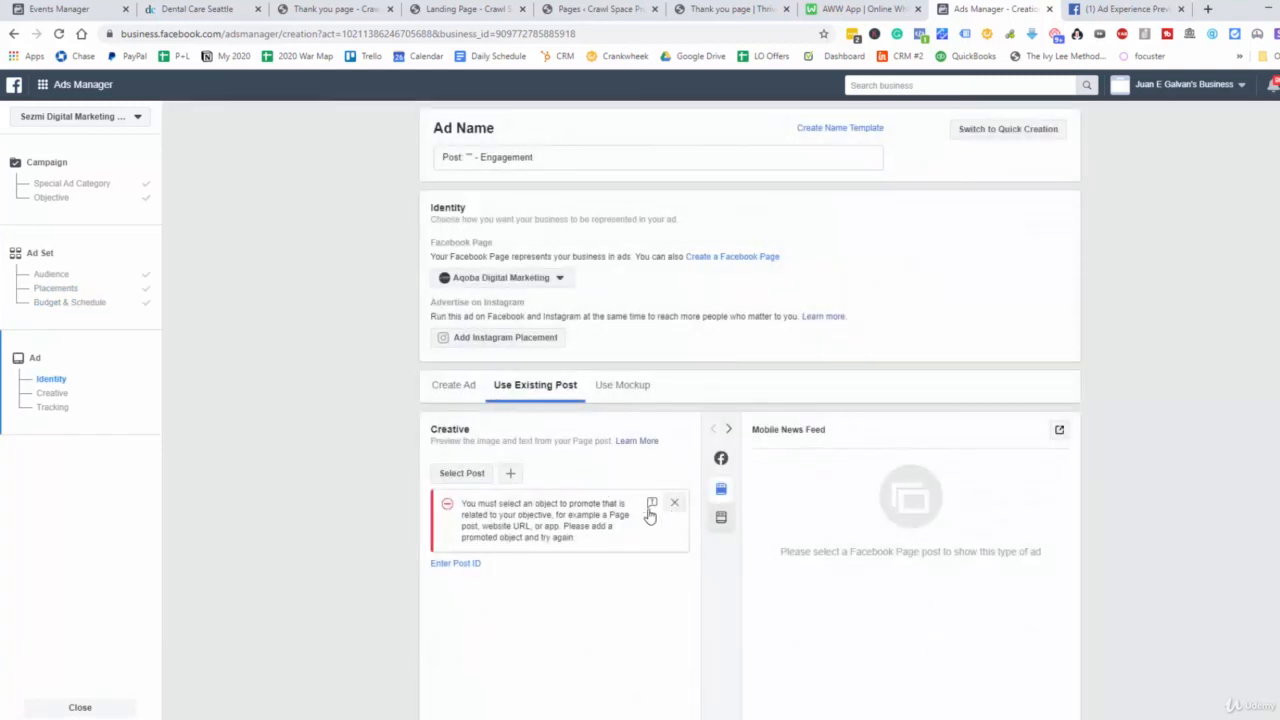
click(470, 564)
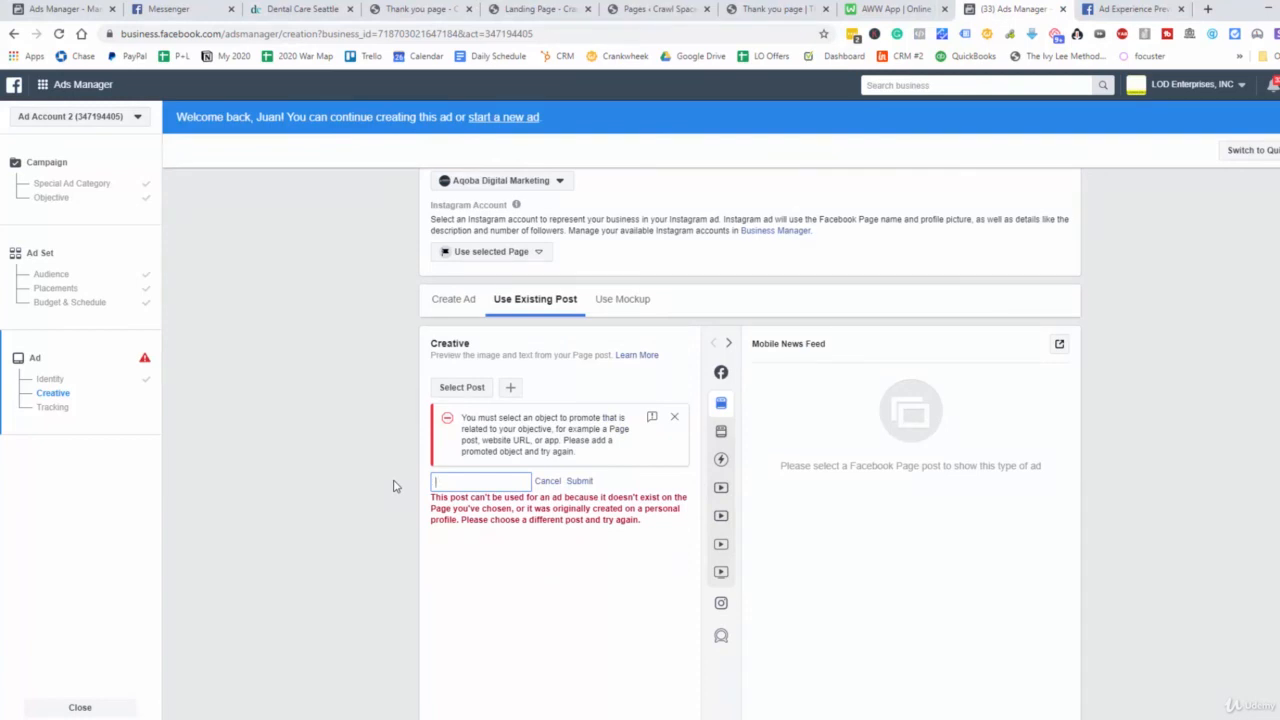
click(463, 390)
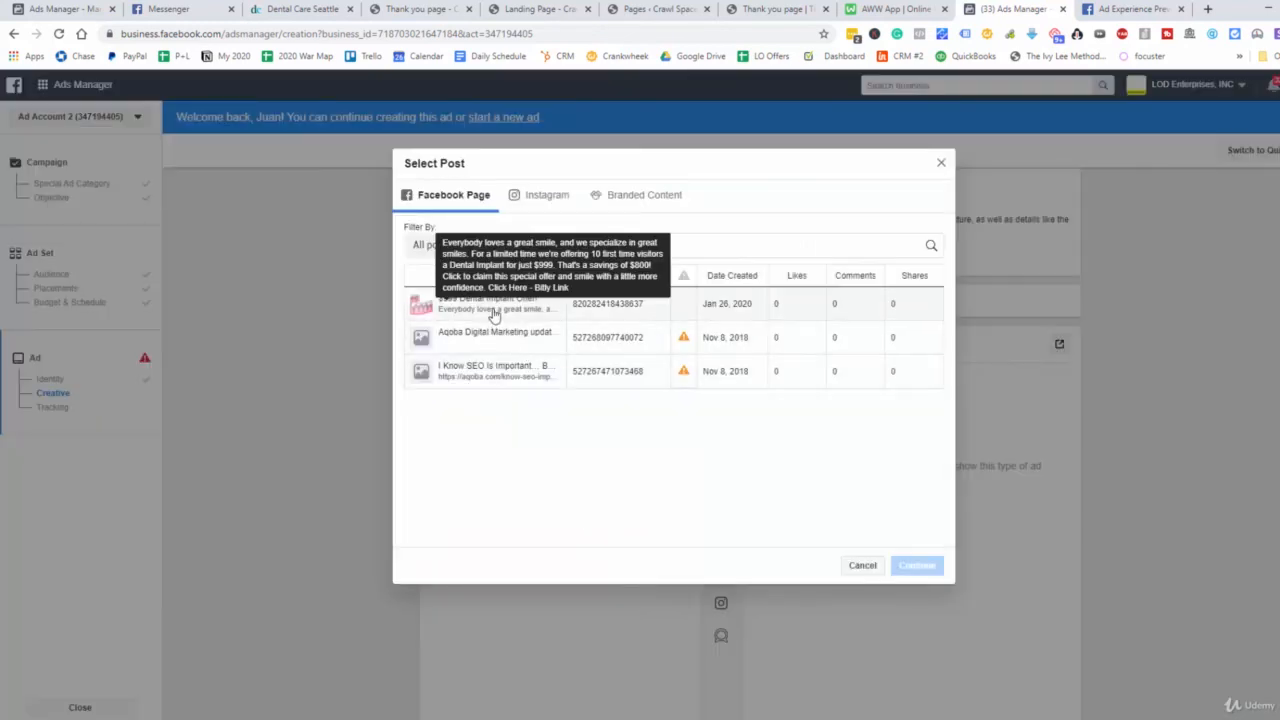
click(497, 305)
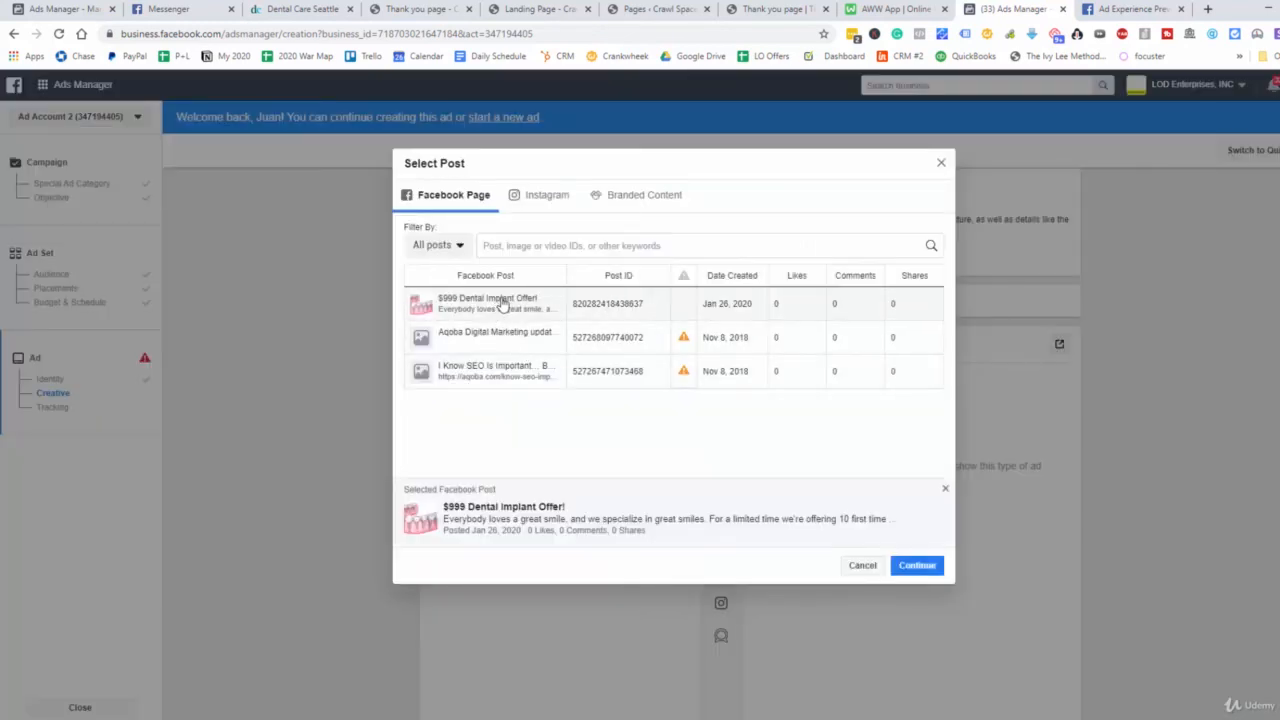
click(910, 573)
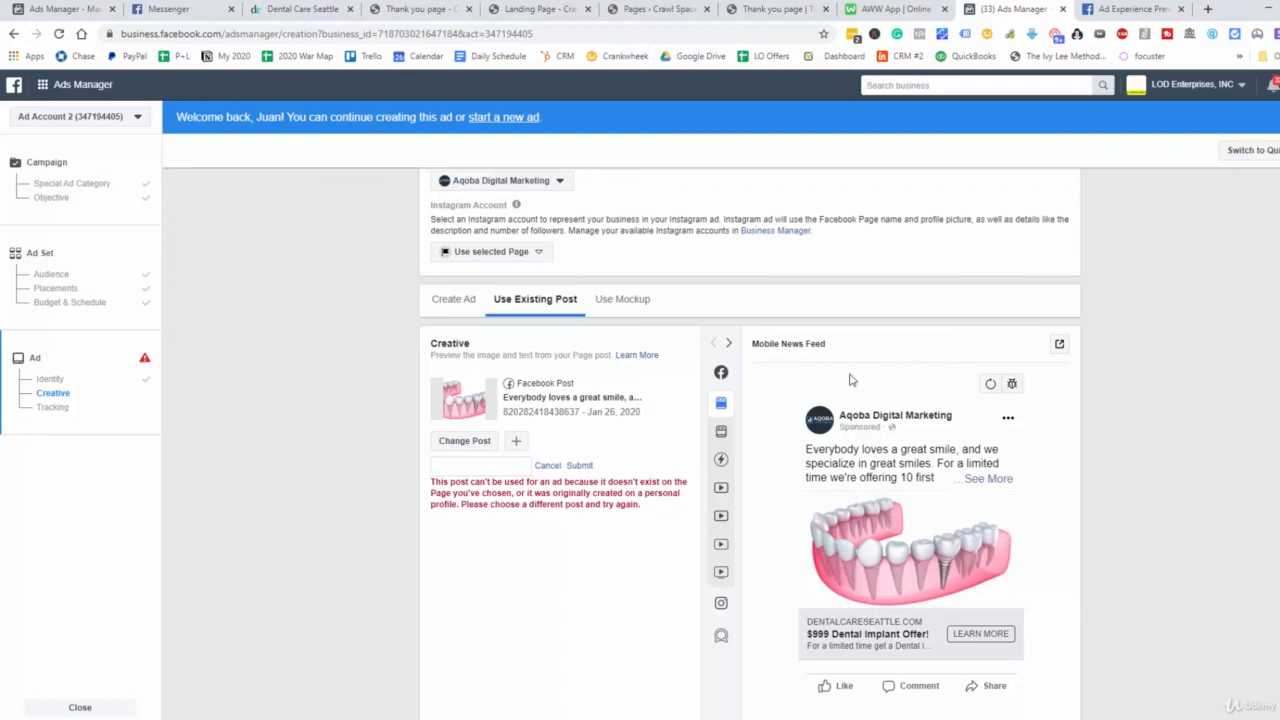
Review the campaign funnel sketch on the AWW whiteboard, and return to Ads Manager to preview the selected post in Desktop News Feed
click(915, 8)
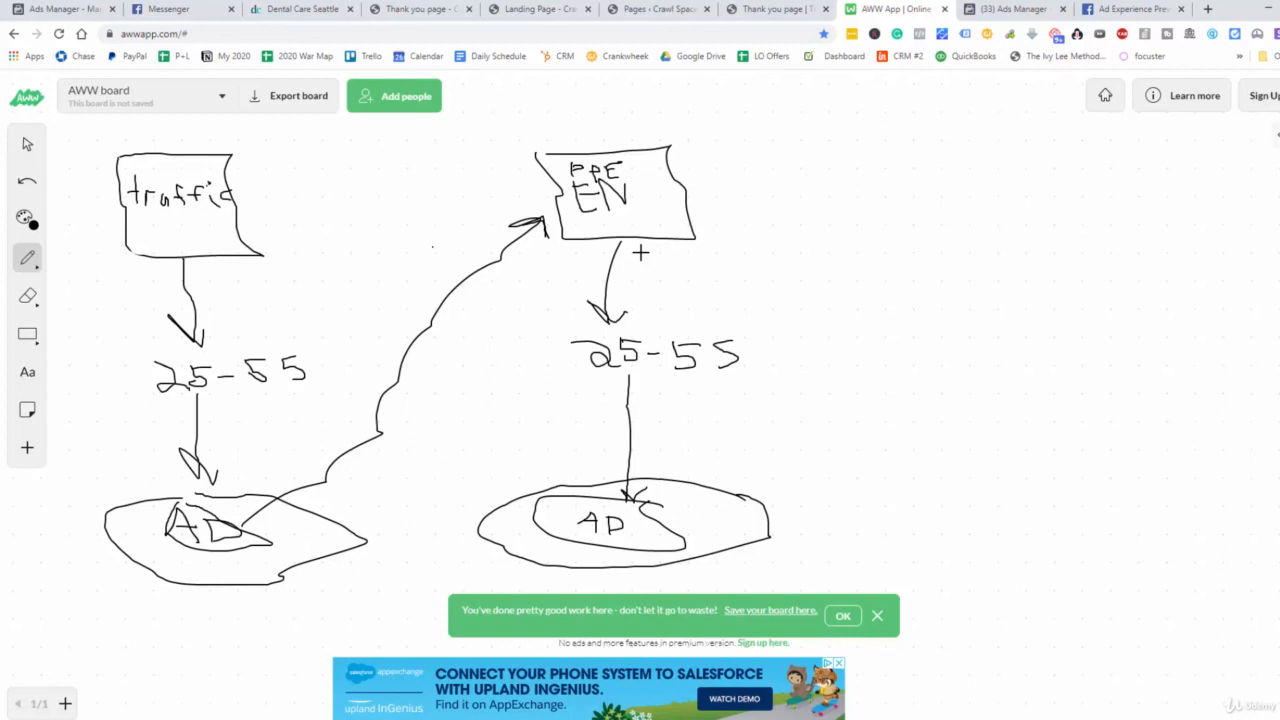
click(985, 8)
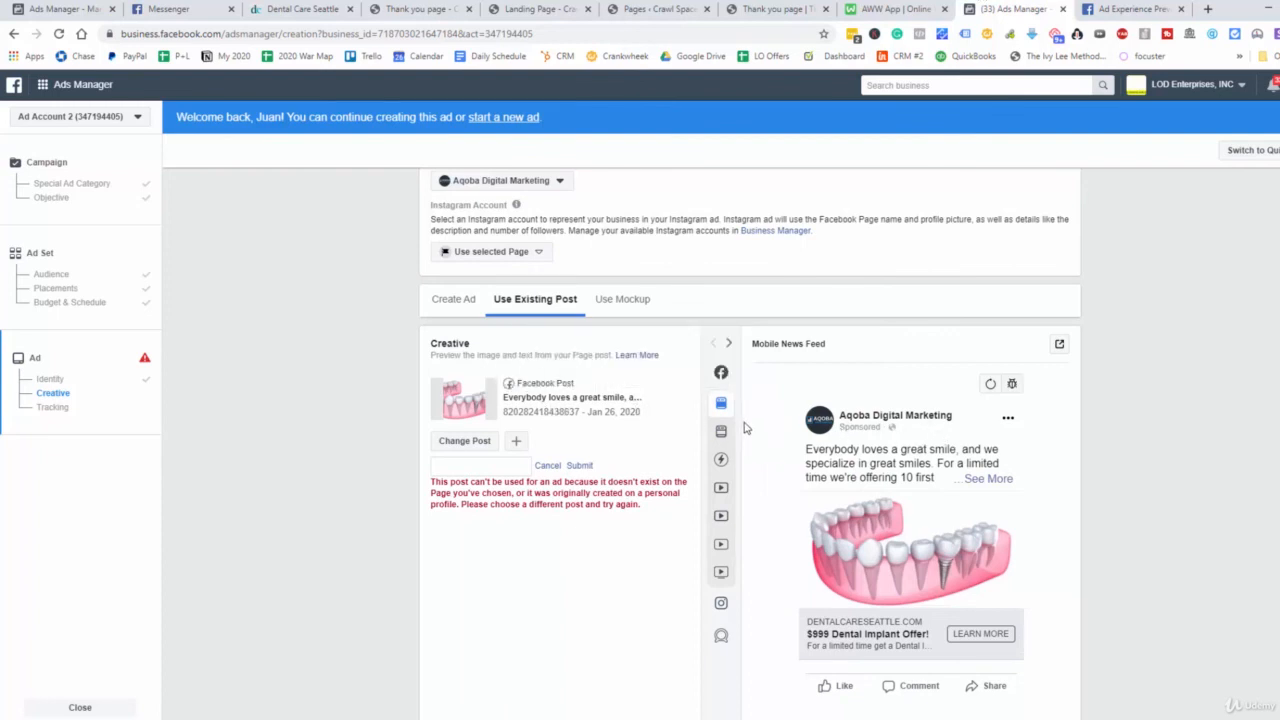
click(742, 436)
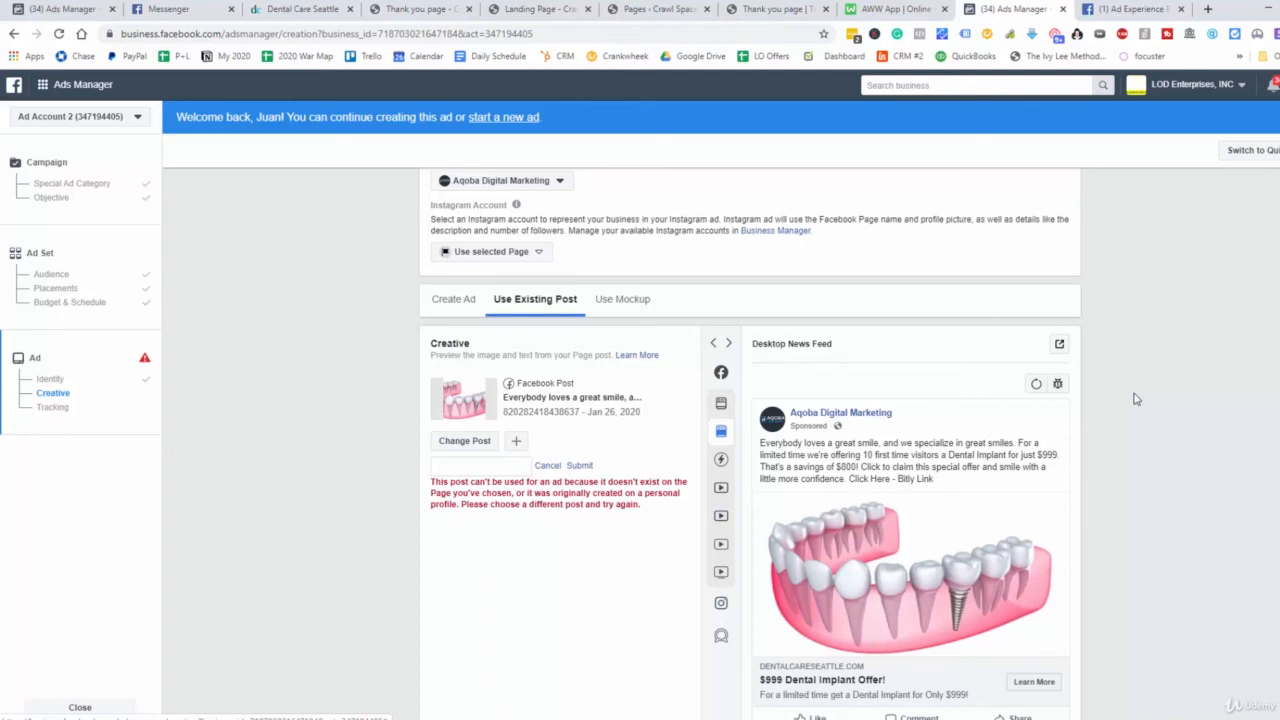
scroll(1058, 433, up, 1)
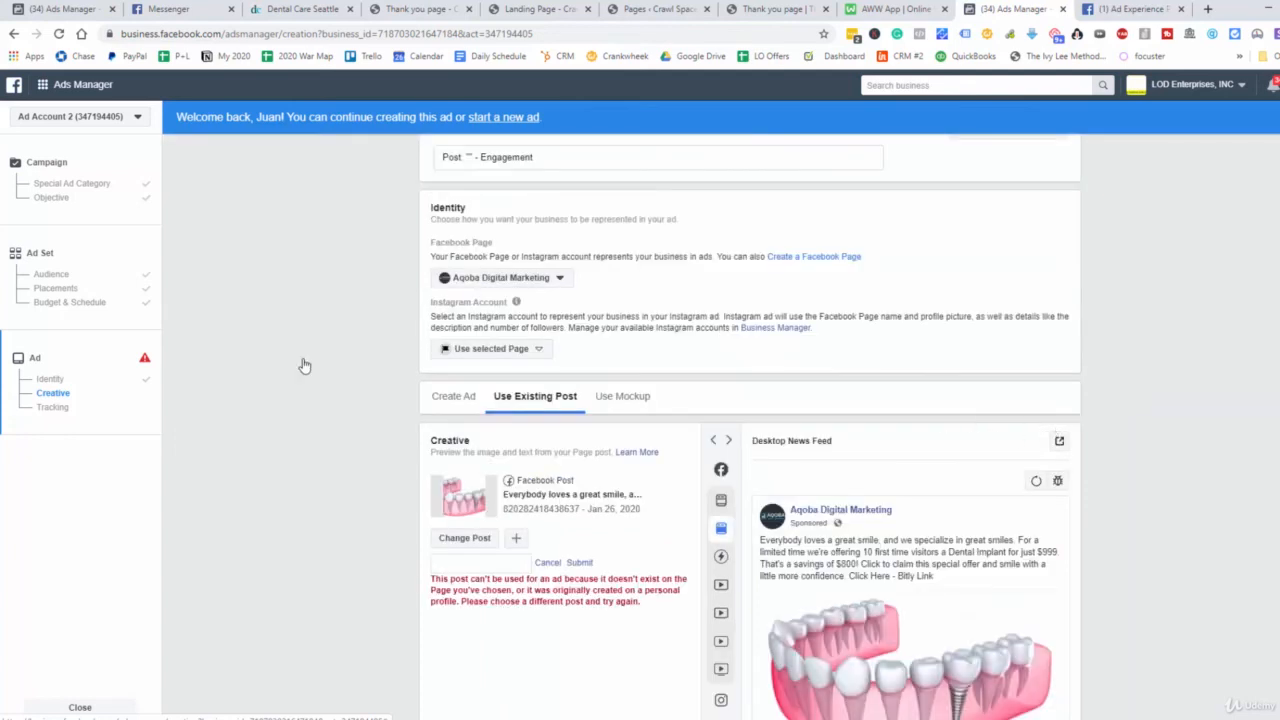
scroll(1047, 290, down, 2)
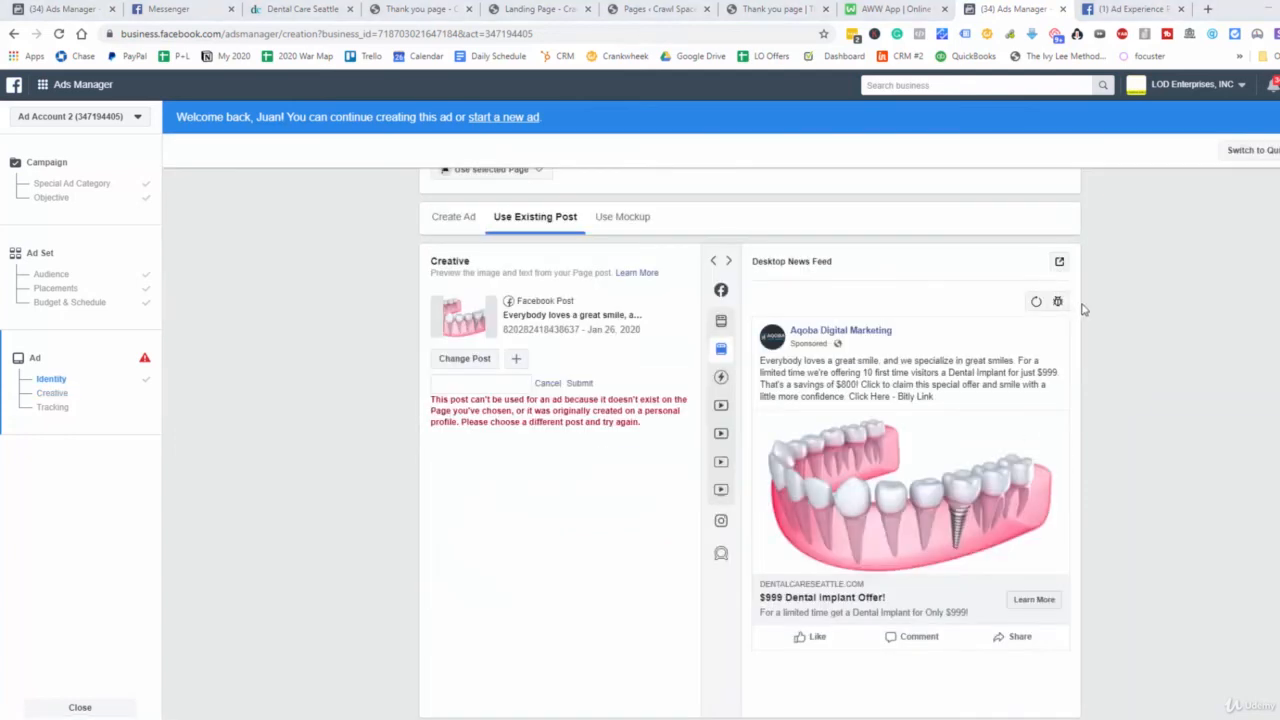